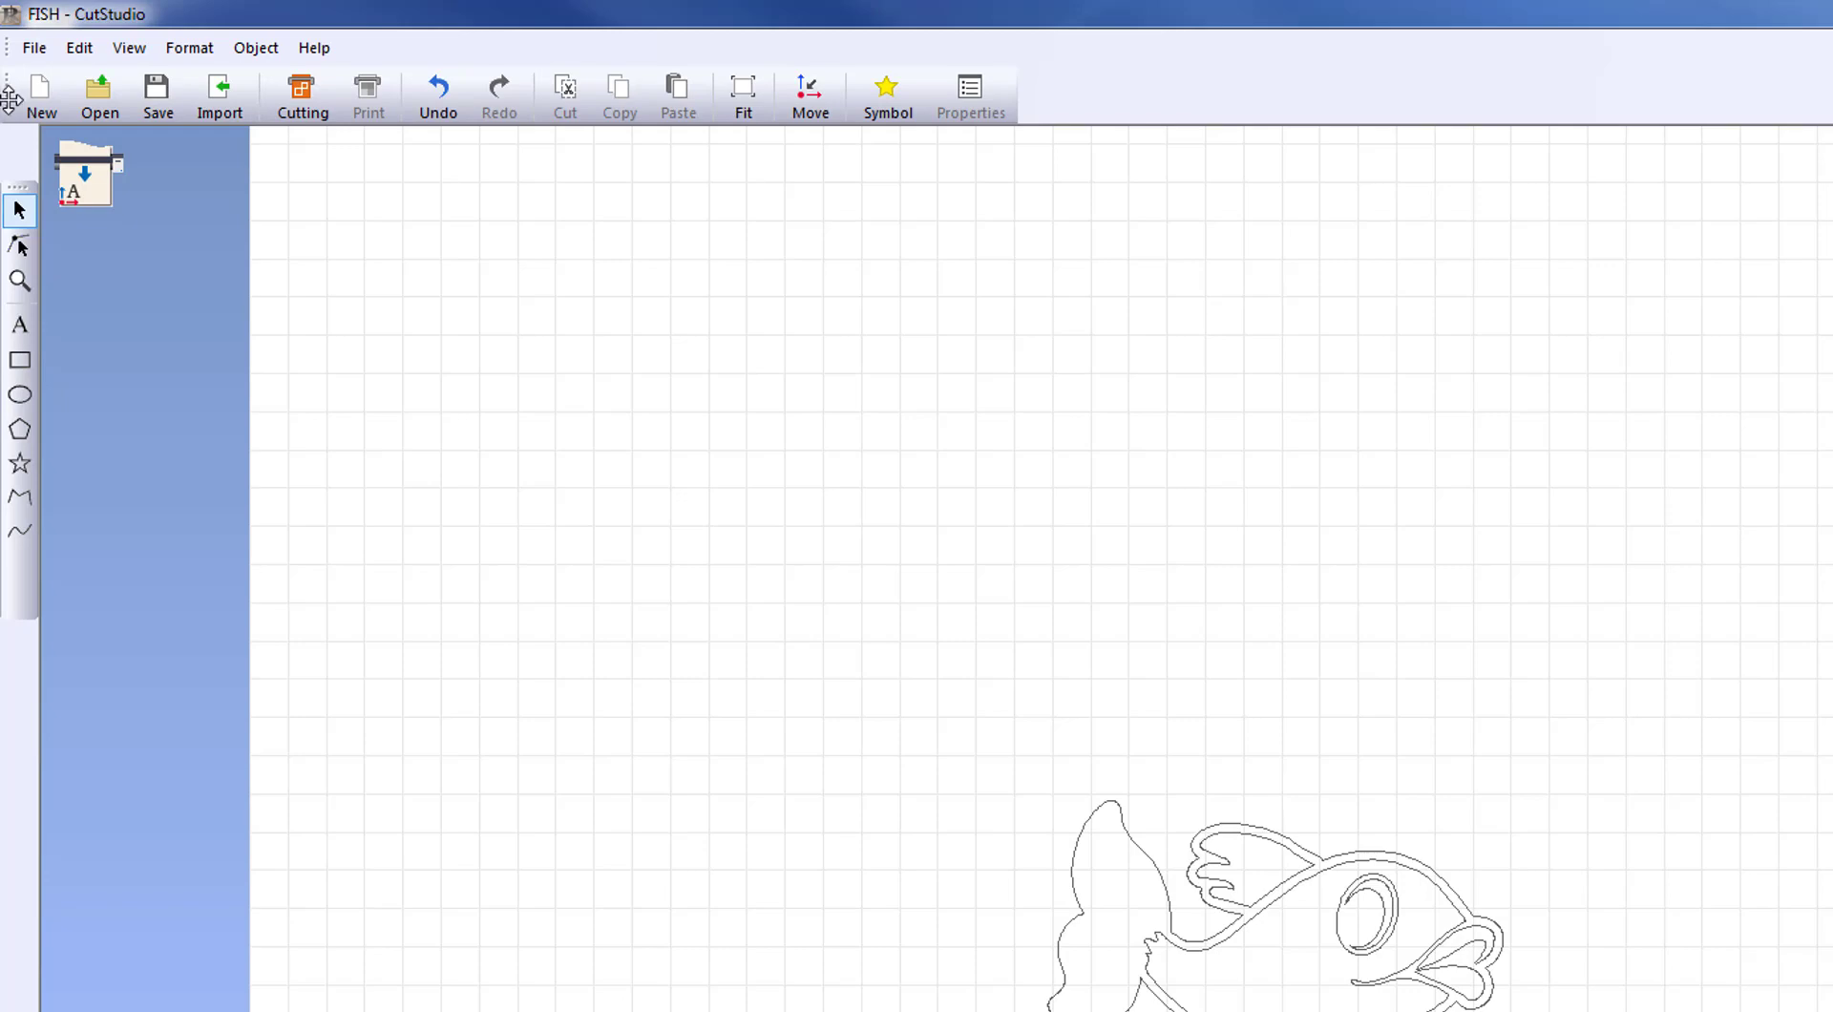
# - Undock the Standard toolbar onto the canvas as a floating panel and resize it
pyautogui.moveTo(12, 93); pyautogui.dragTo(768, 324)
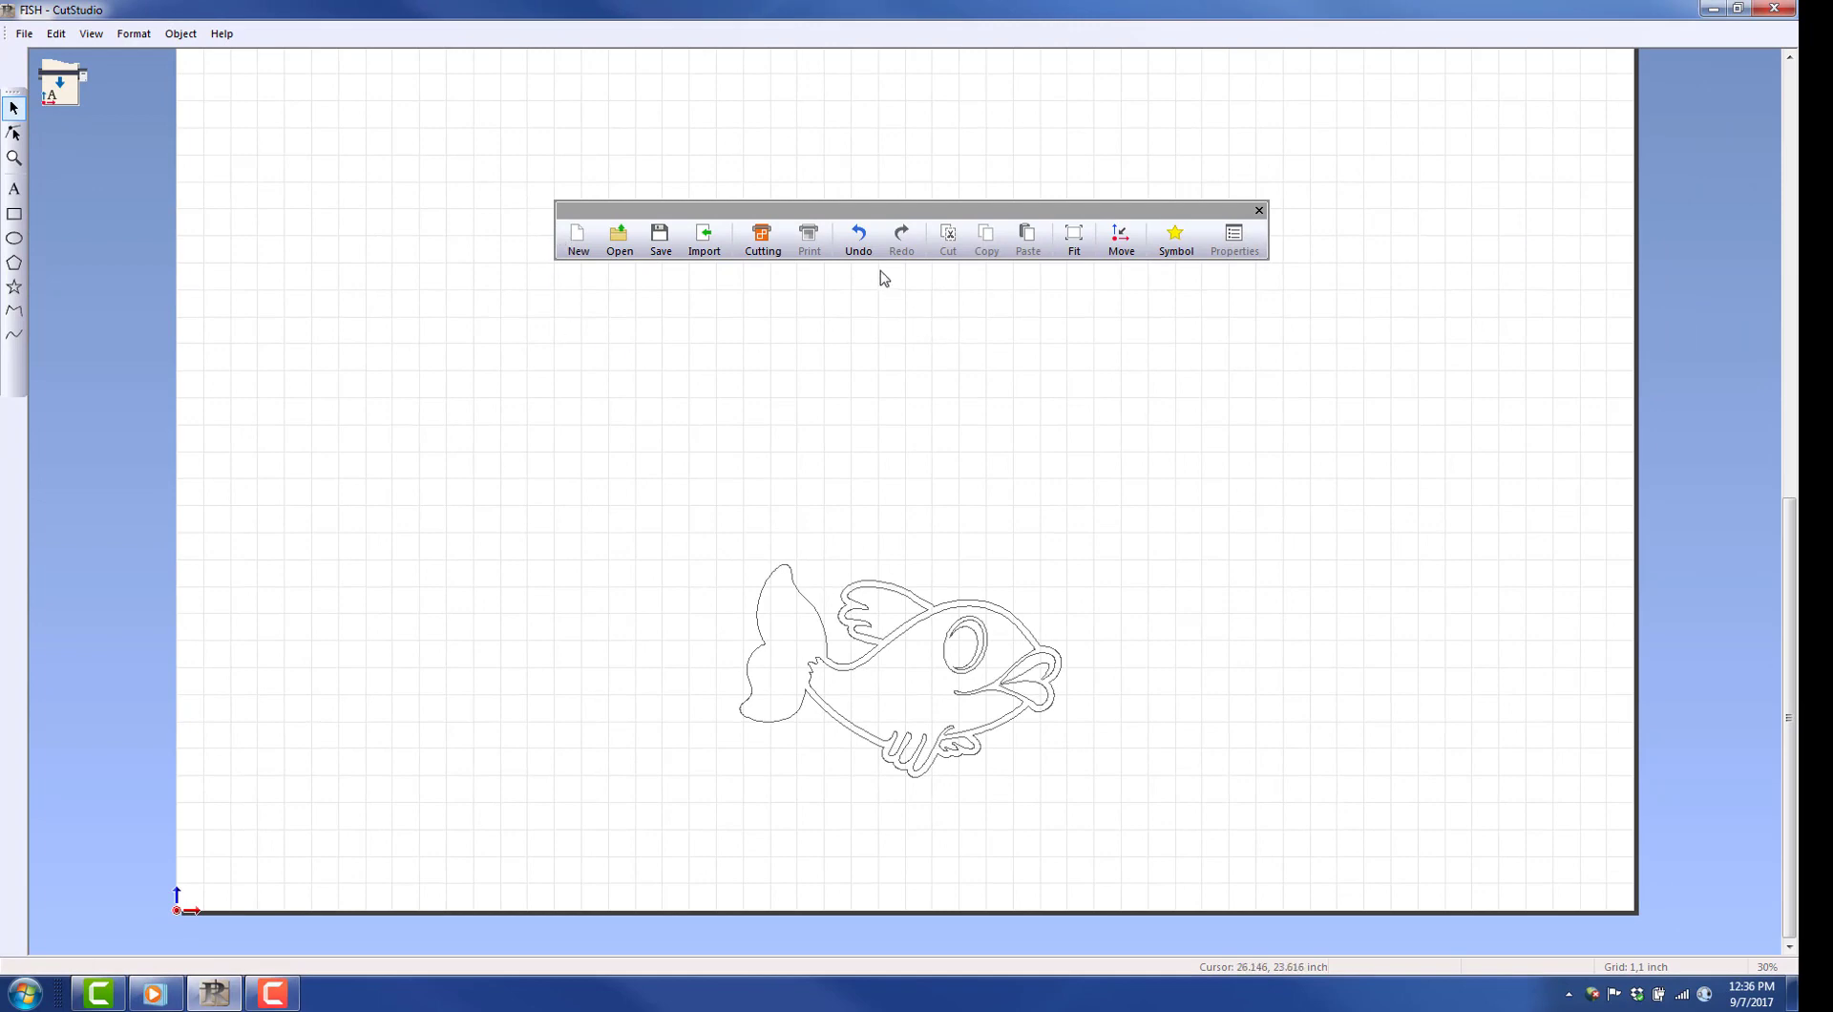
pyautogui.moveTo(877, 258); pyautogui.dragTo(884, 196)
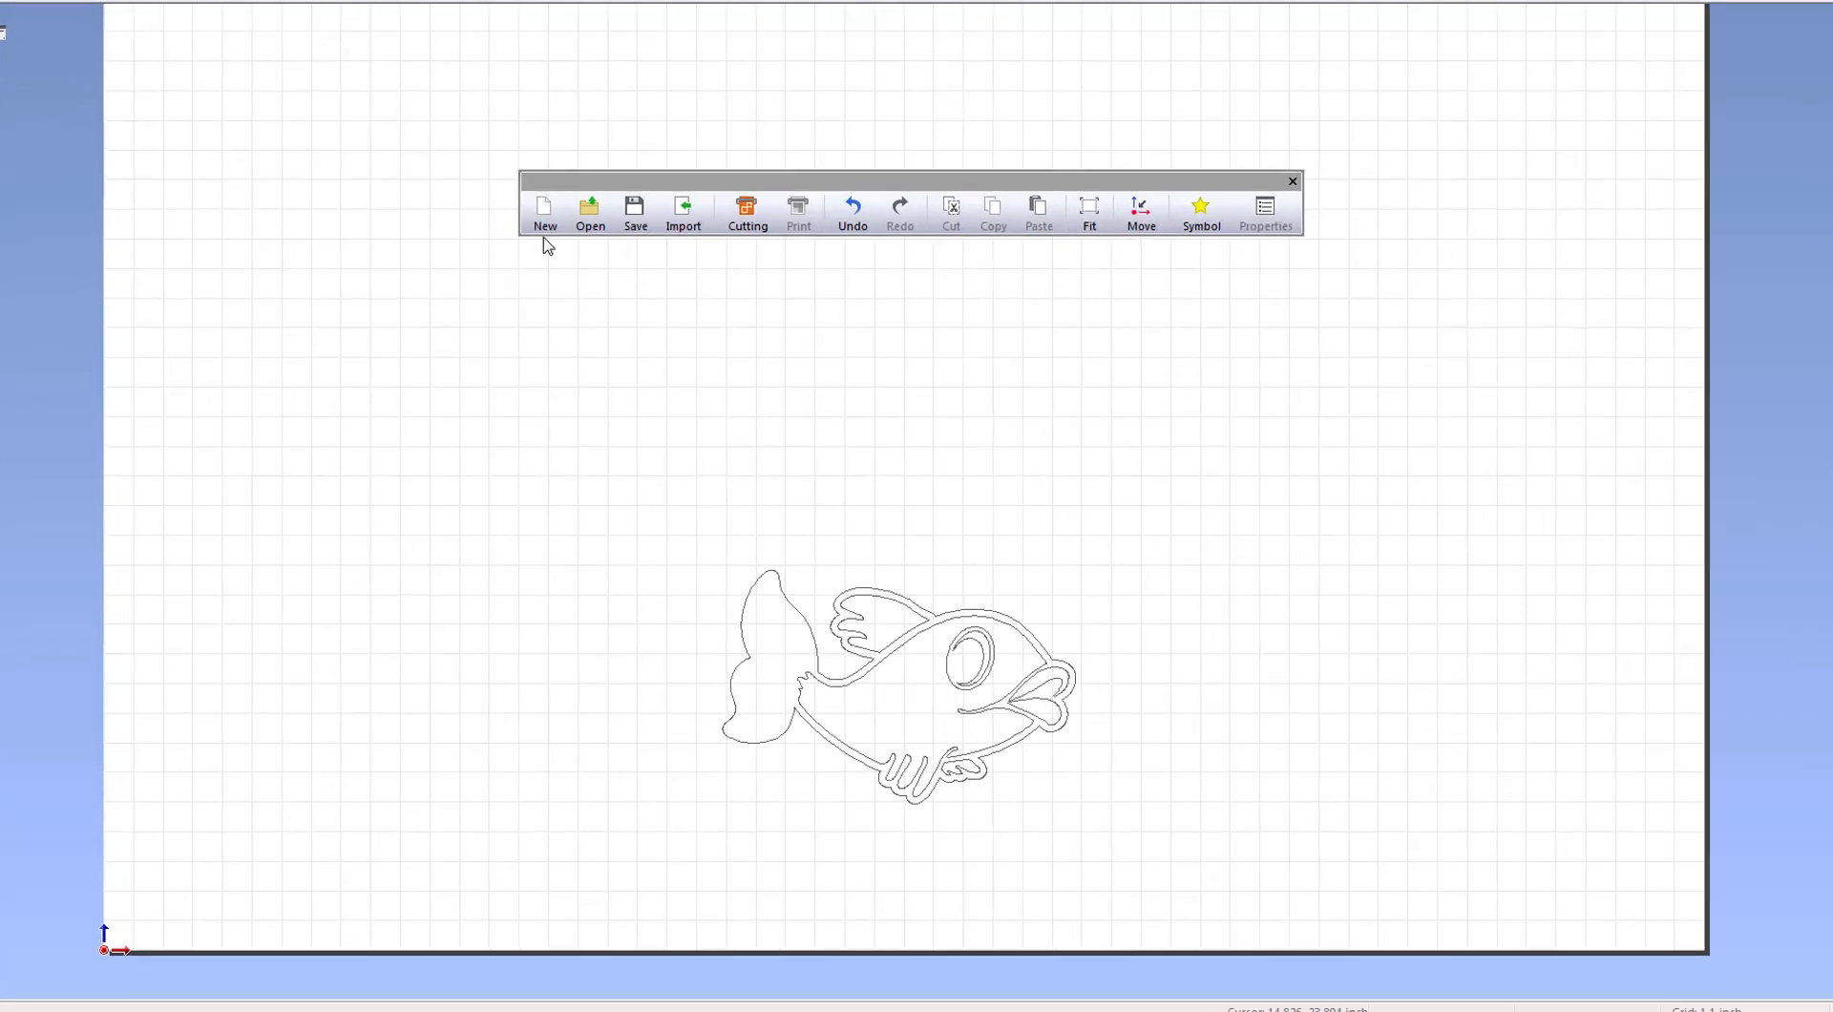
pyautogui.click(545, 225)
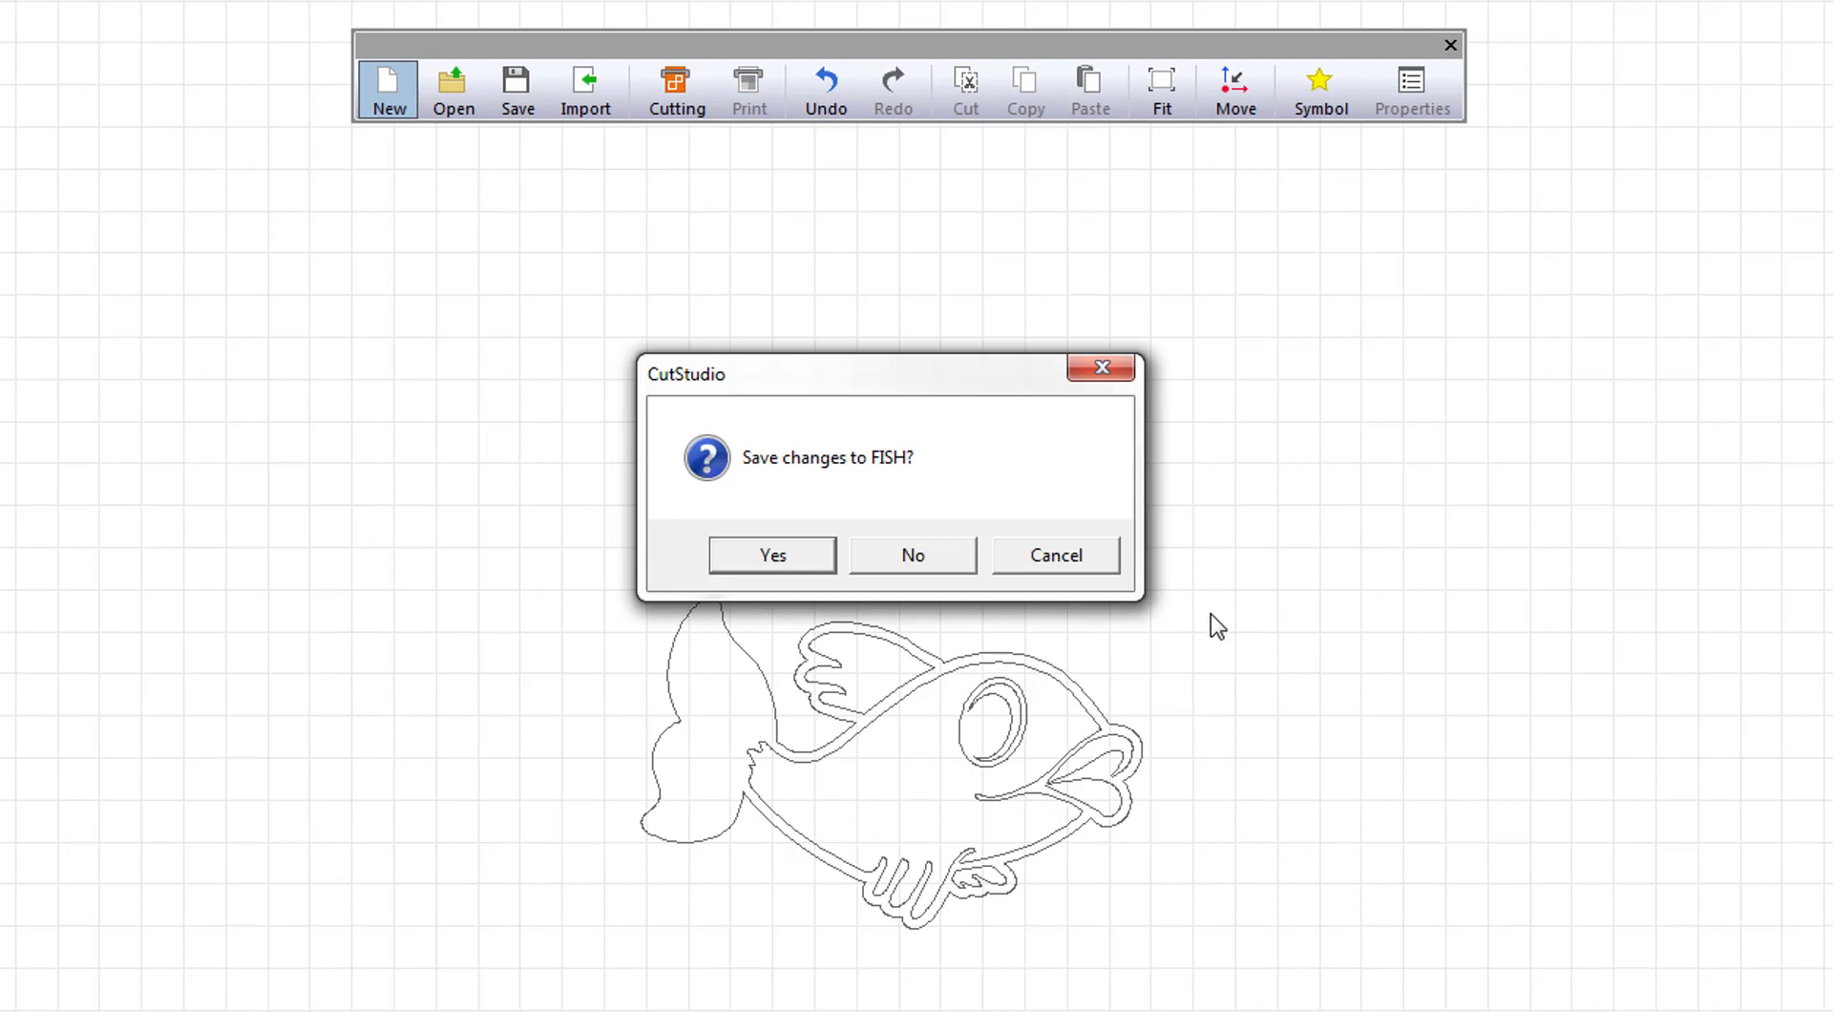
pyautogui.click(1056, 555)
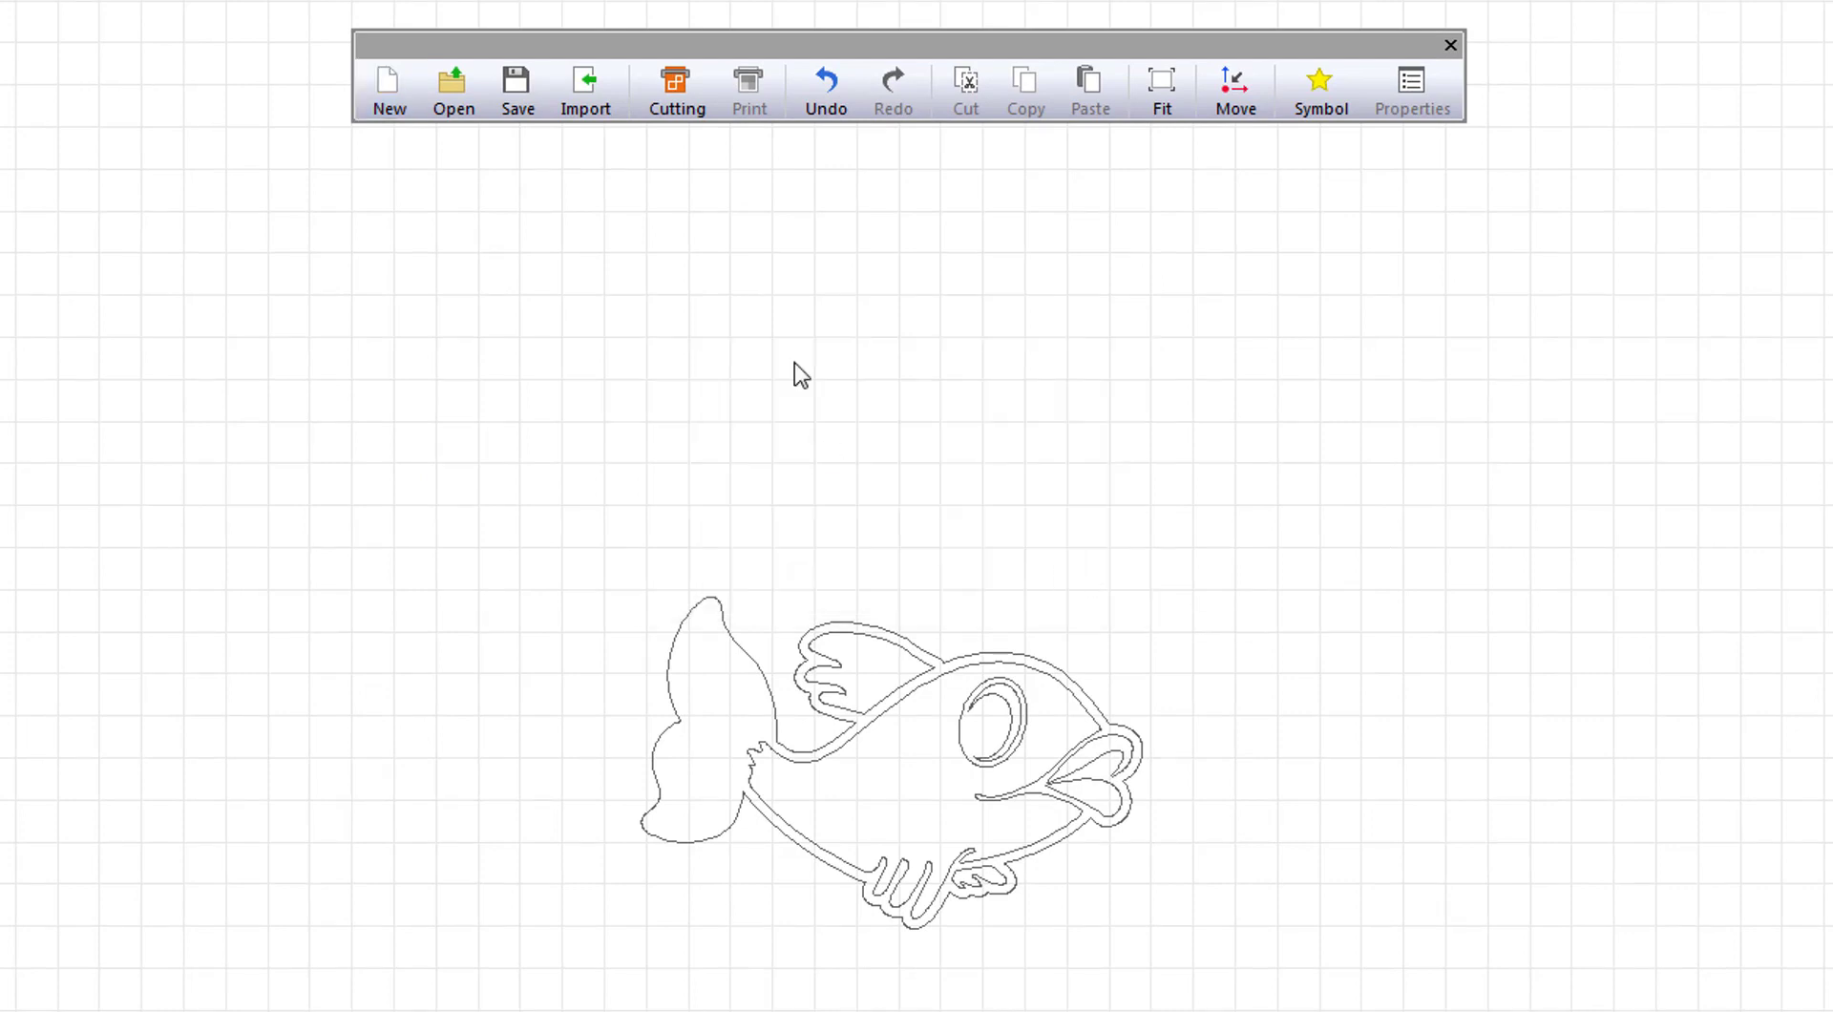
pyautogui.click(445, 99)
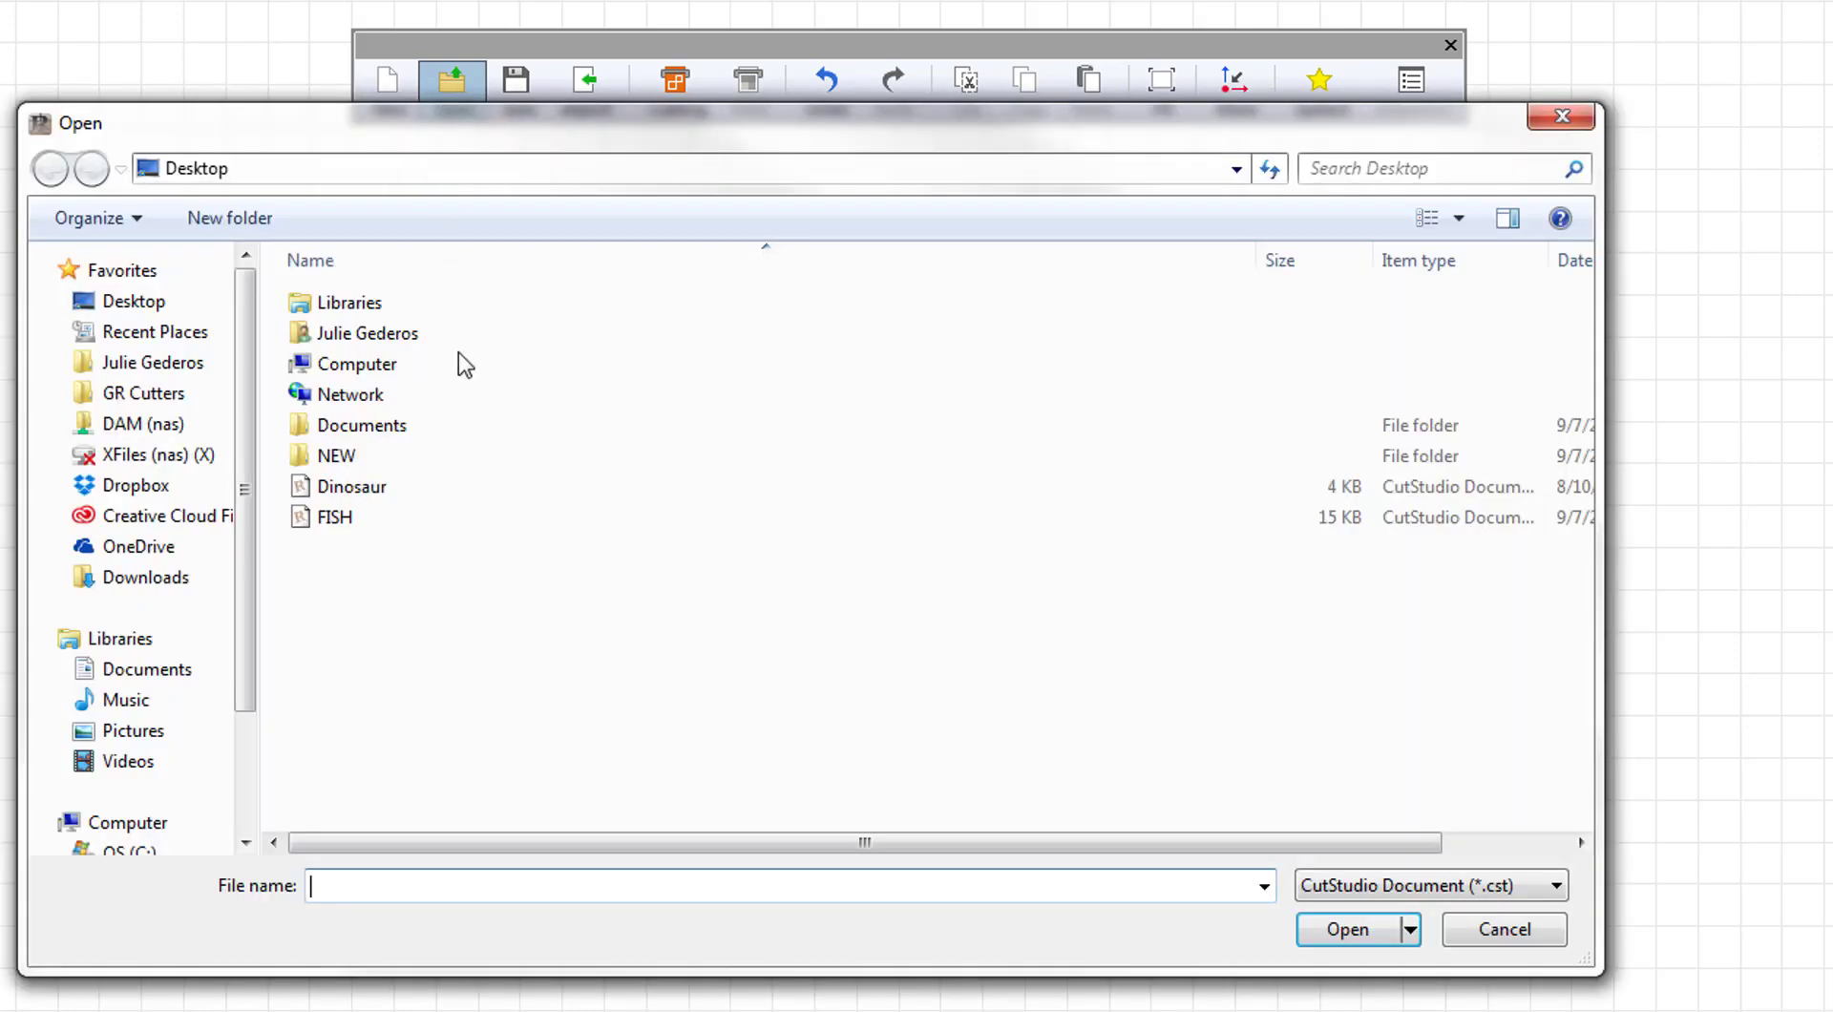
pyautogui.click(443, 485)
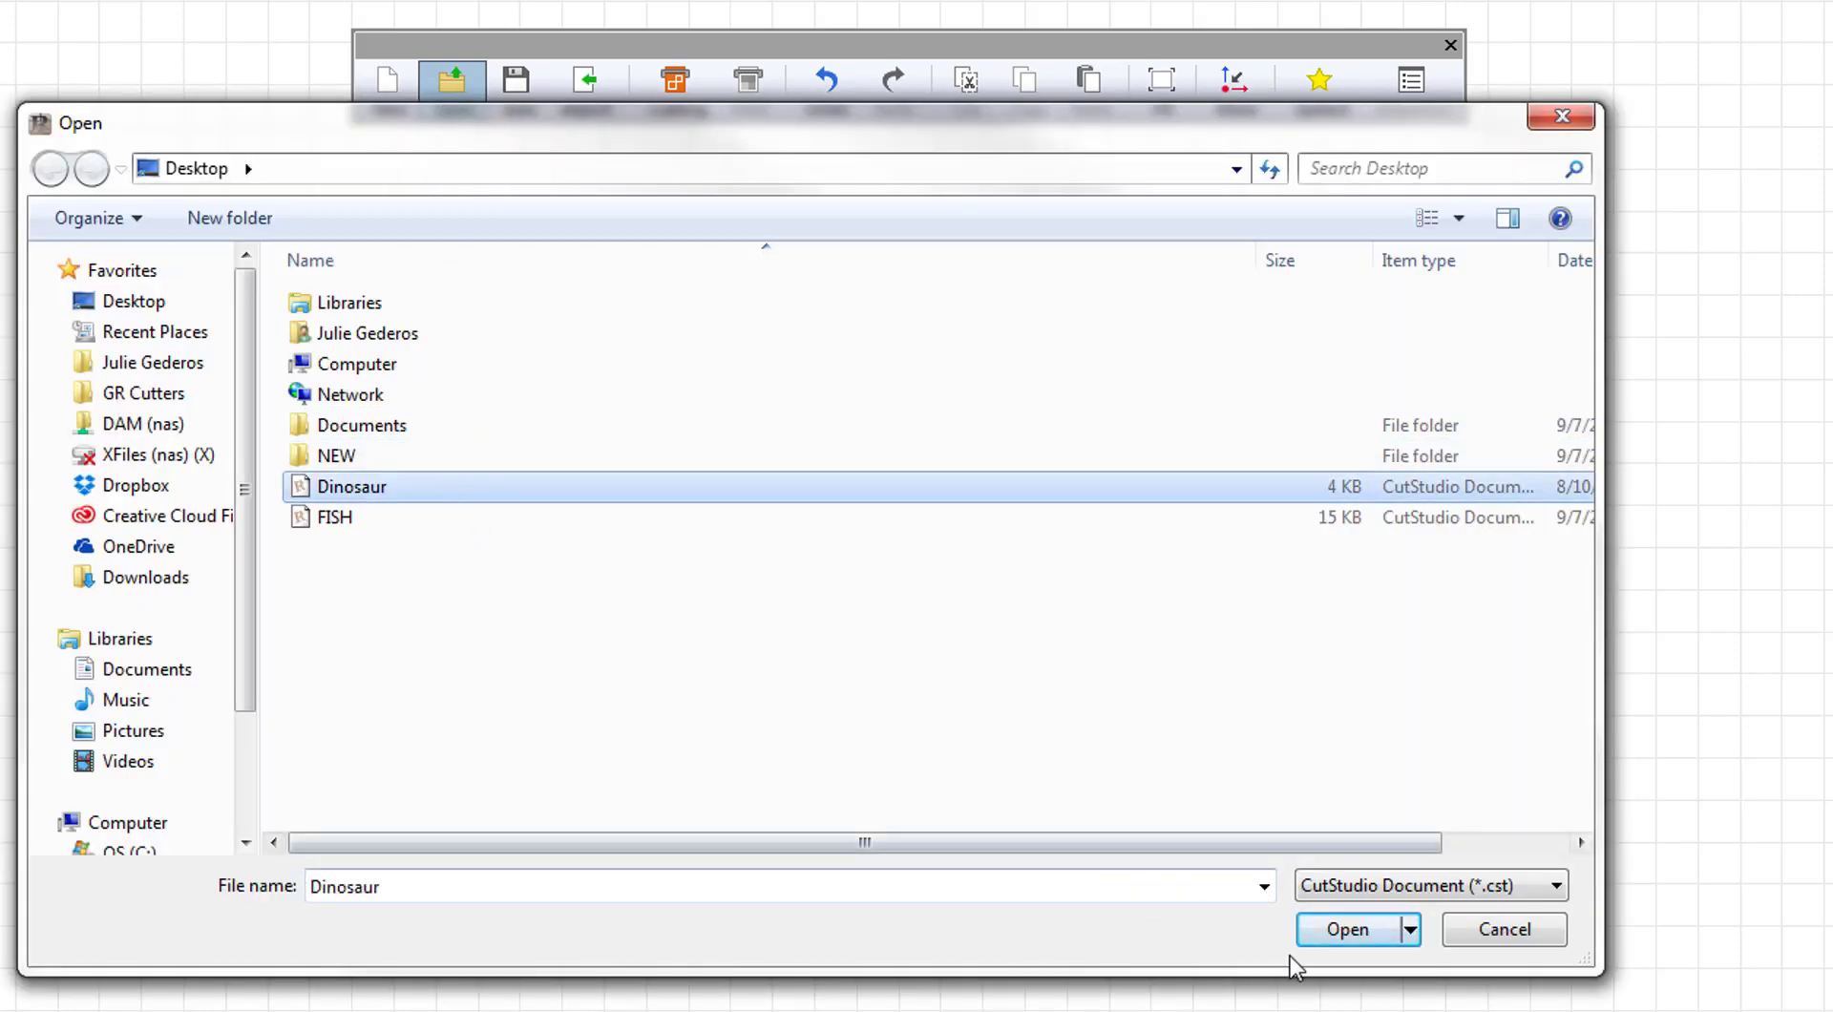
pyautogui.click(1489, 943)
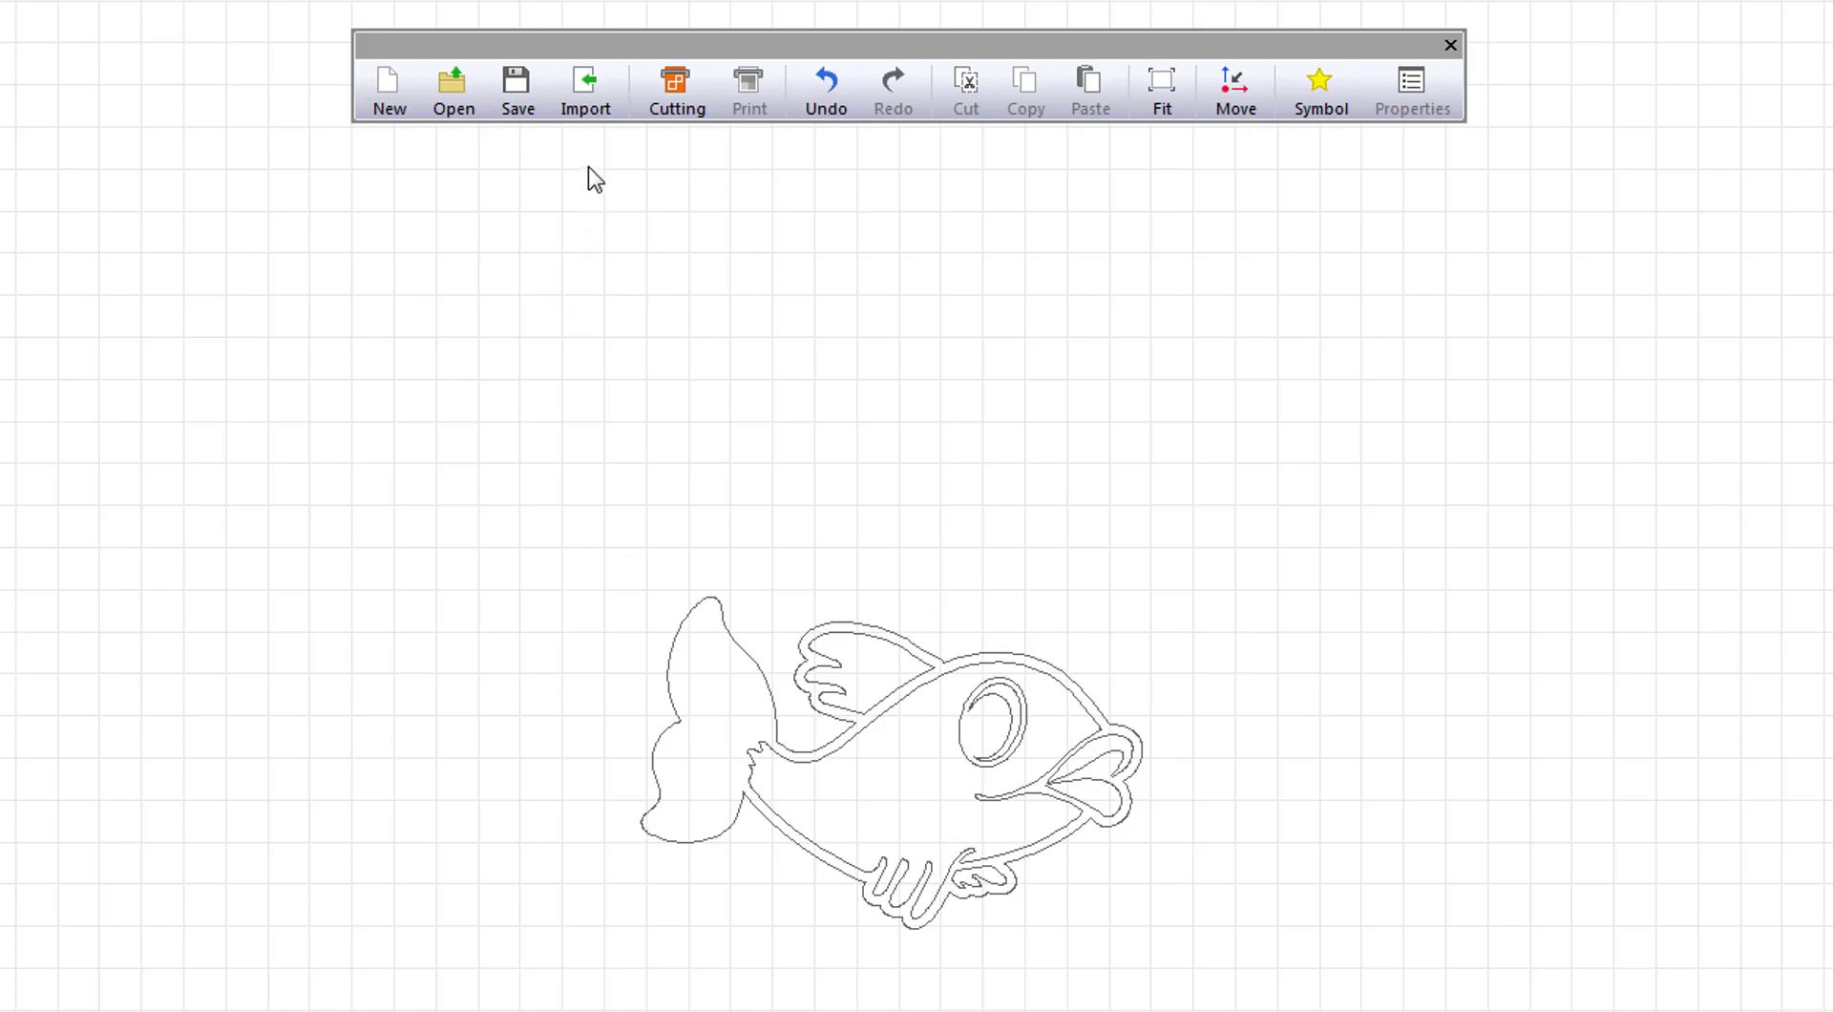
pyautogui.click(591, 102)
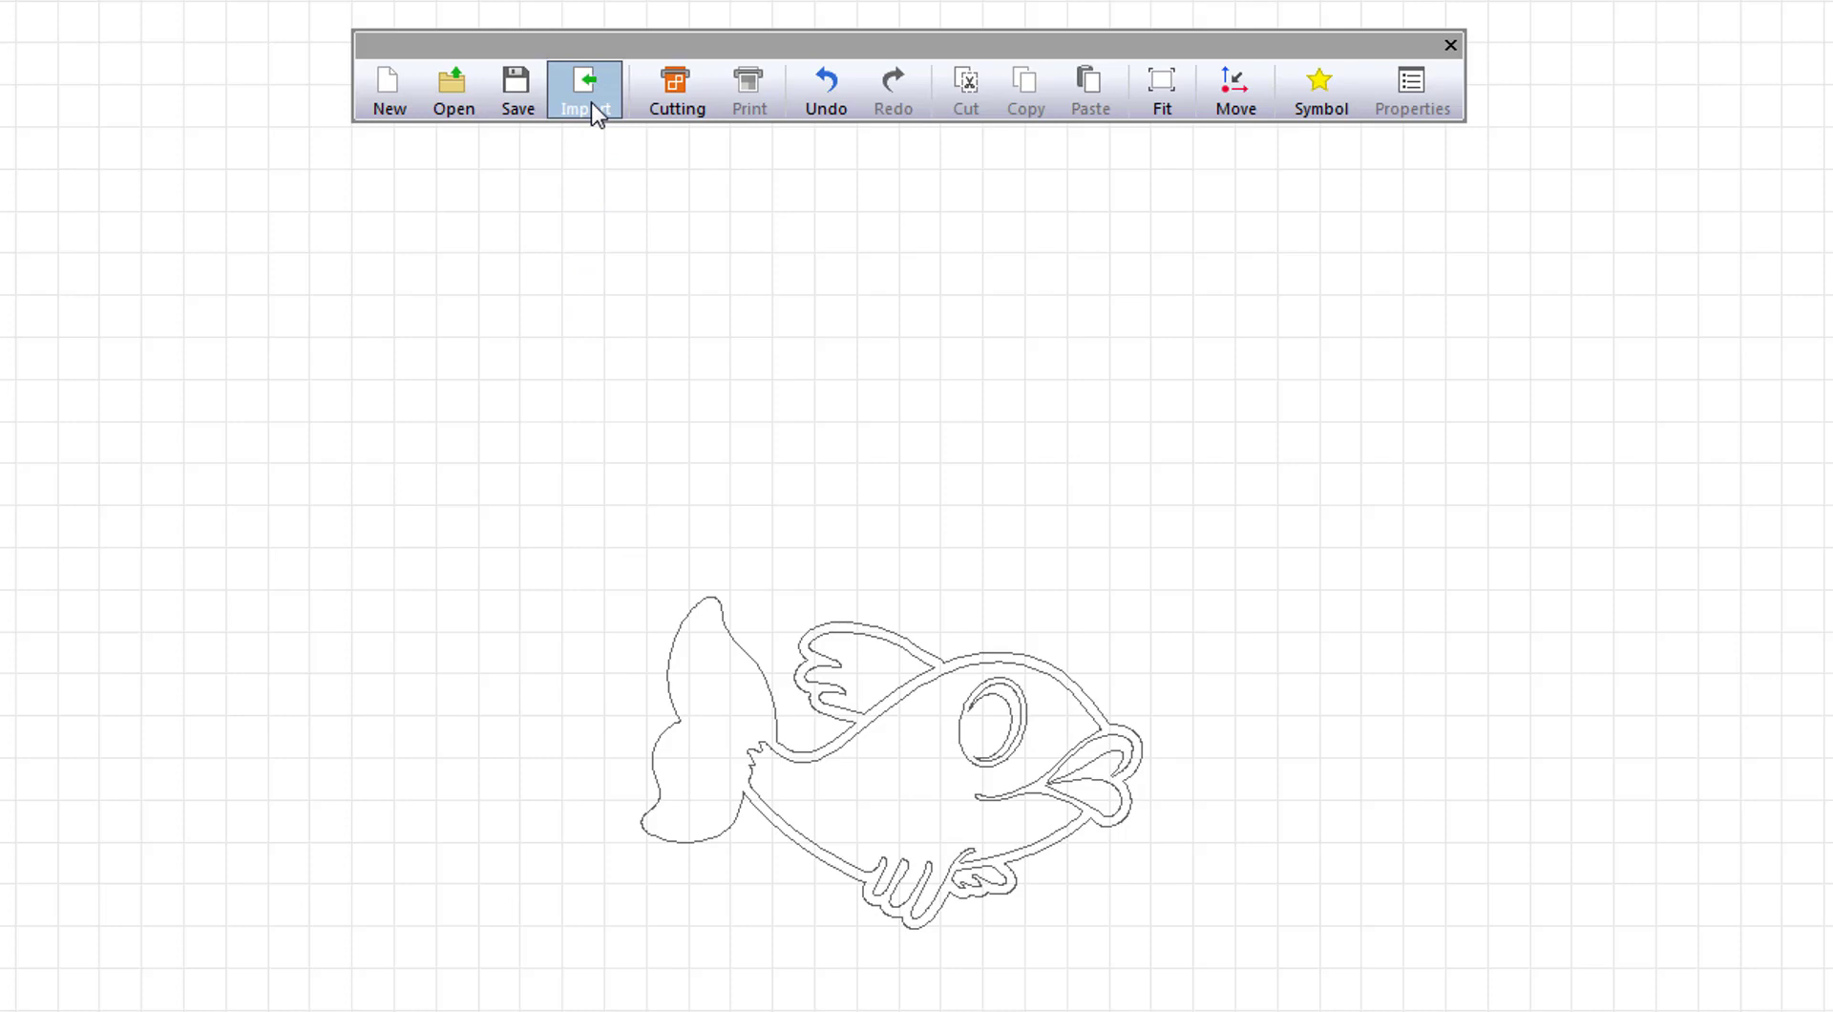
pyautogui.click(483, 481)
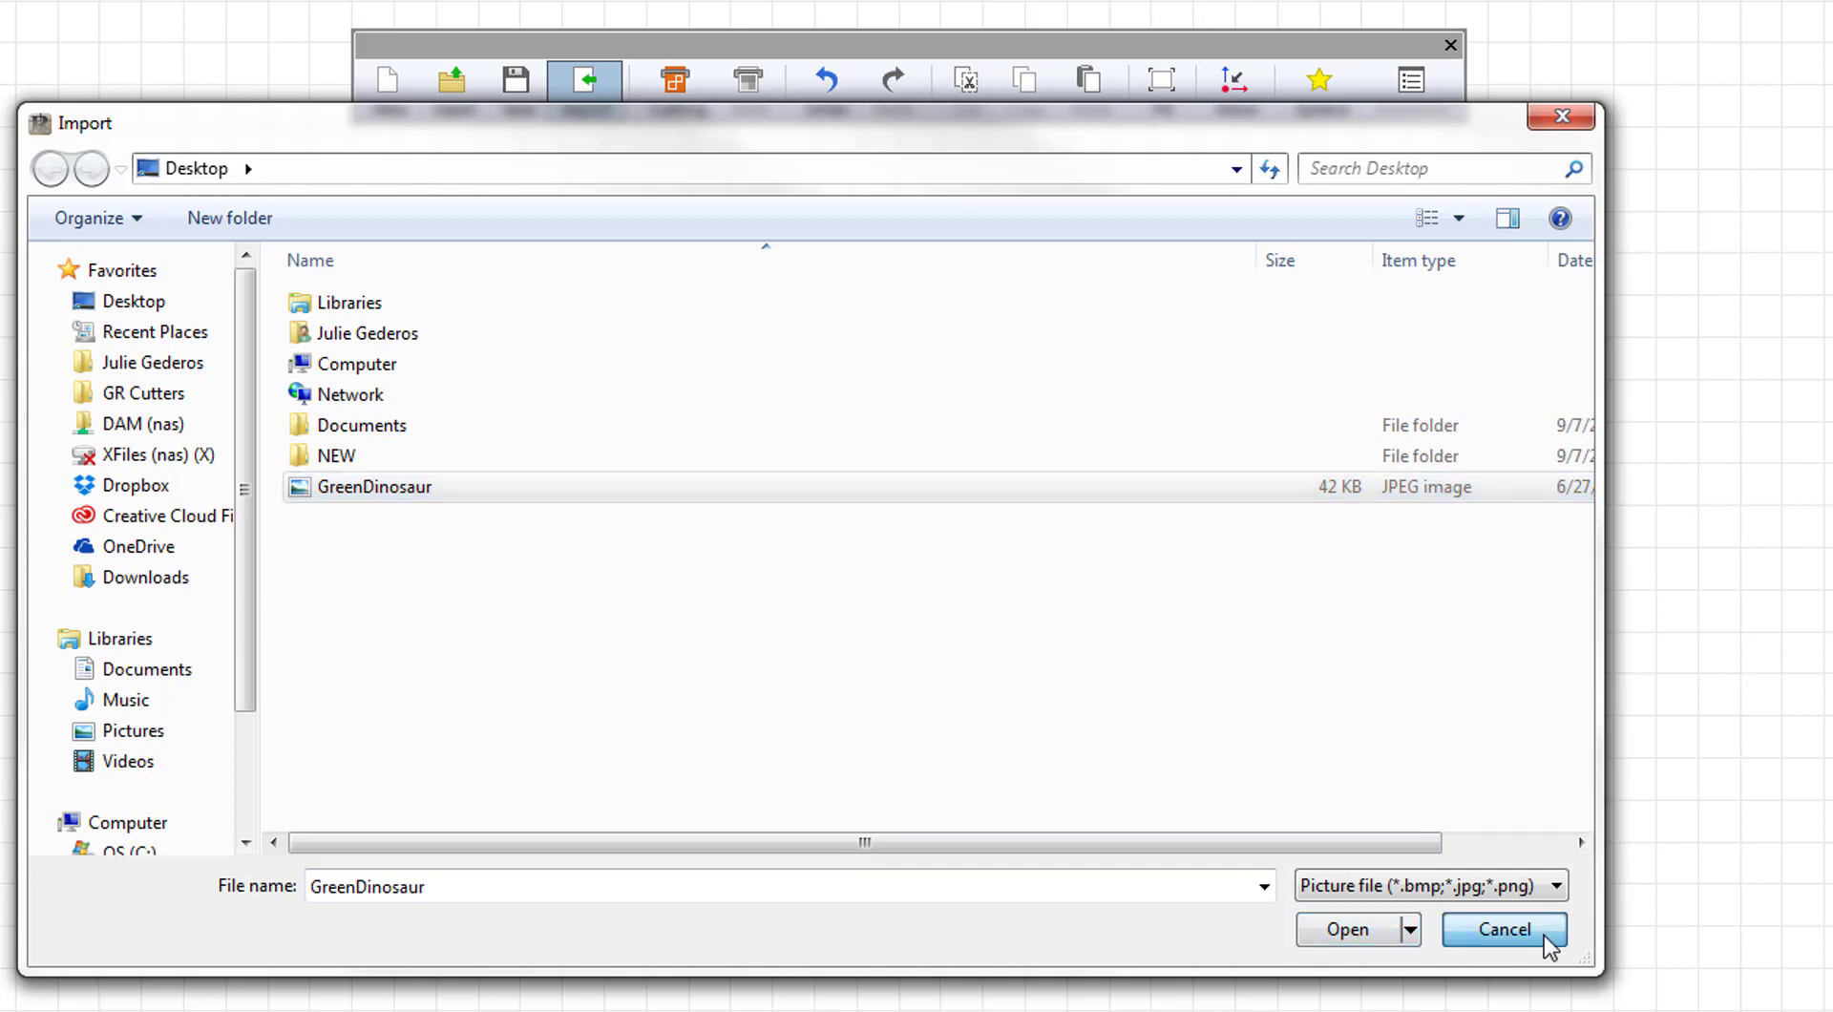
pyautogui.click(1503, 929)
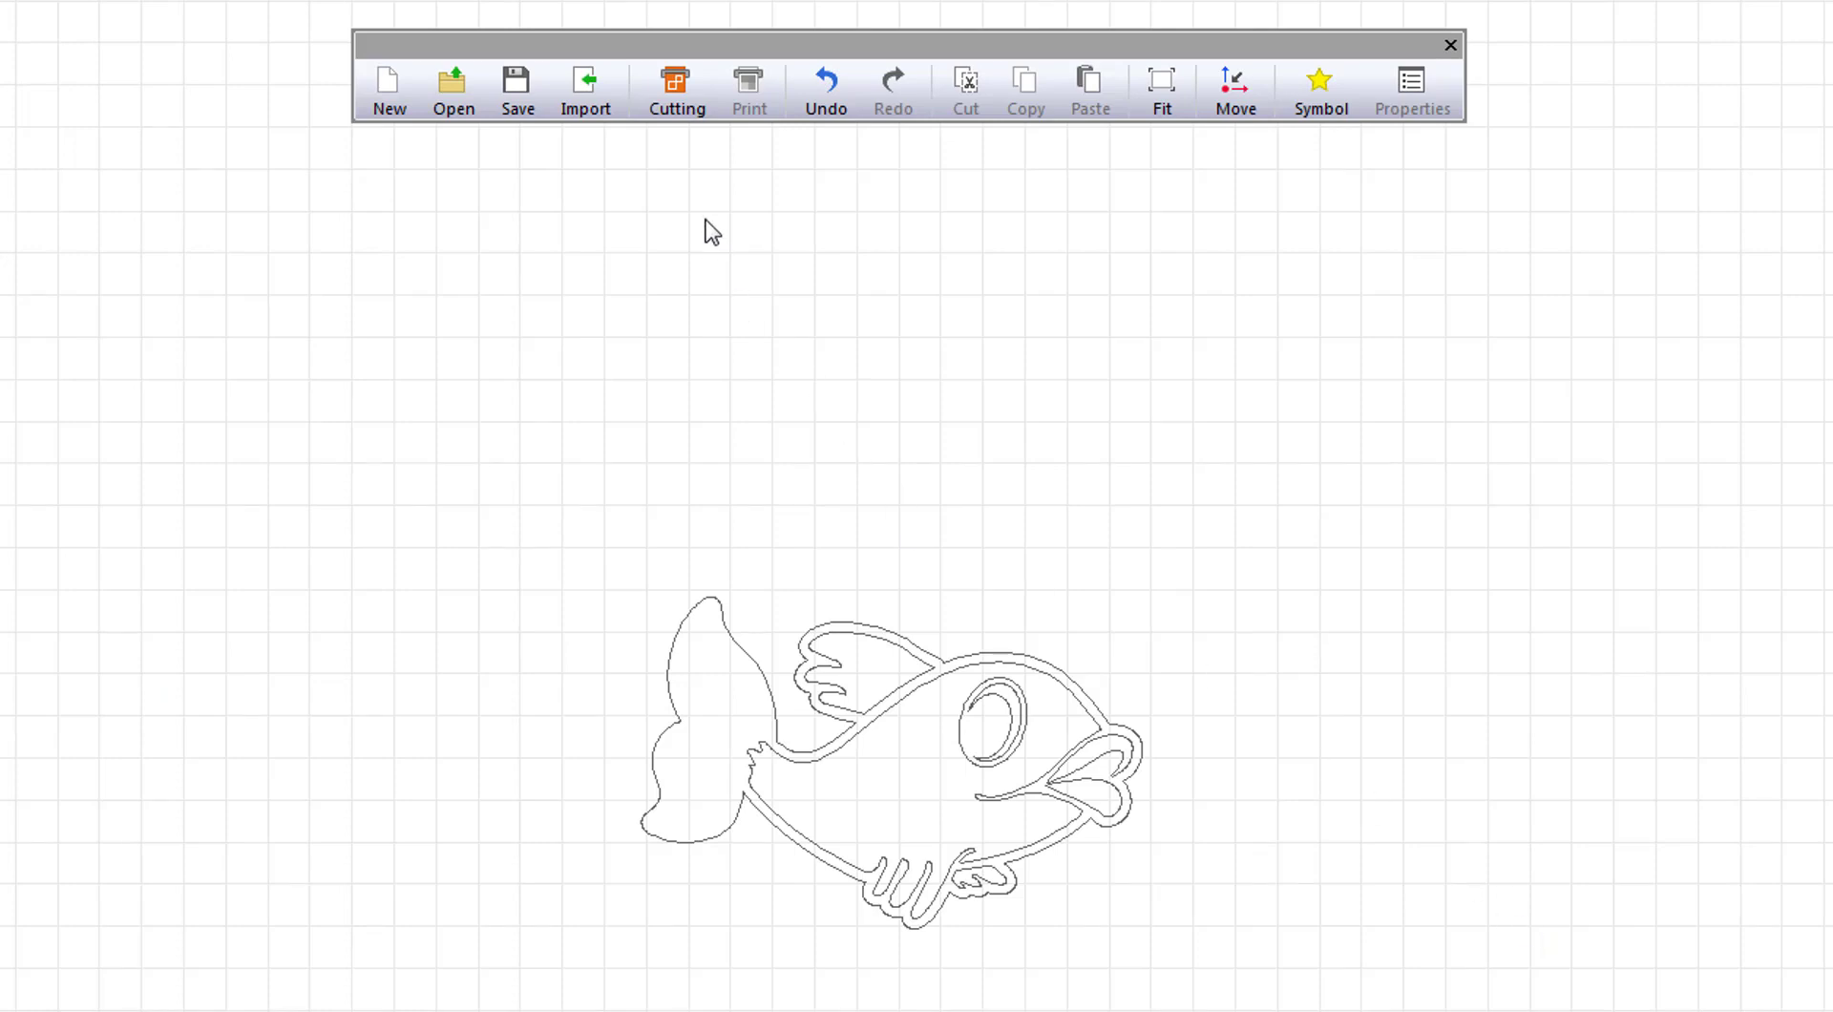
pyautogui.click(701, 95)
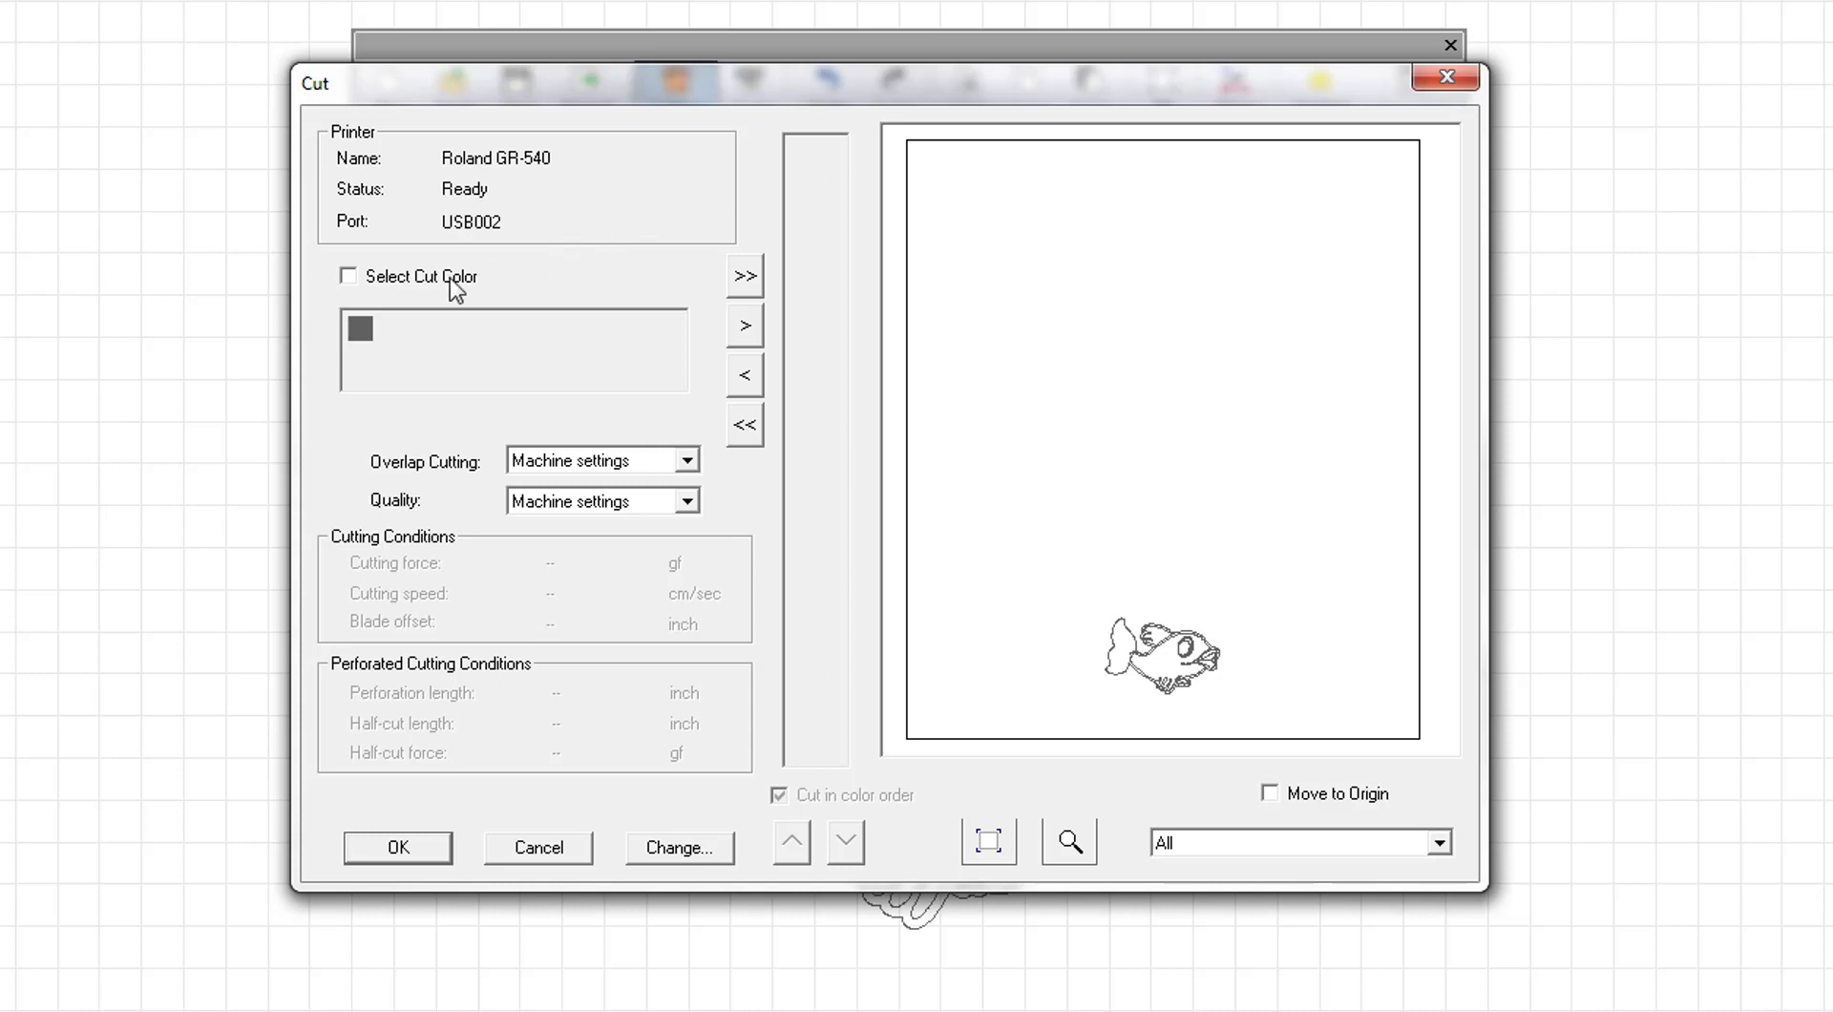
pyautogui.click(588, 842)
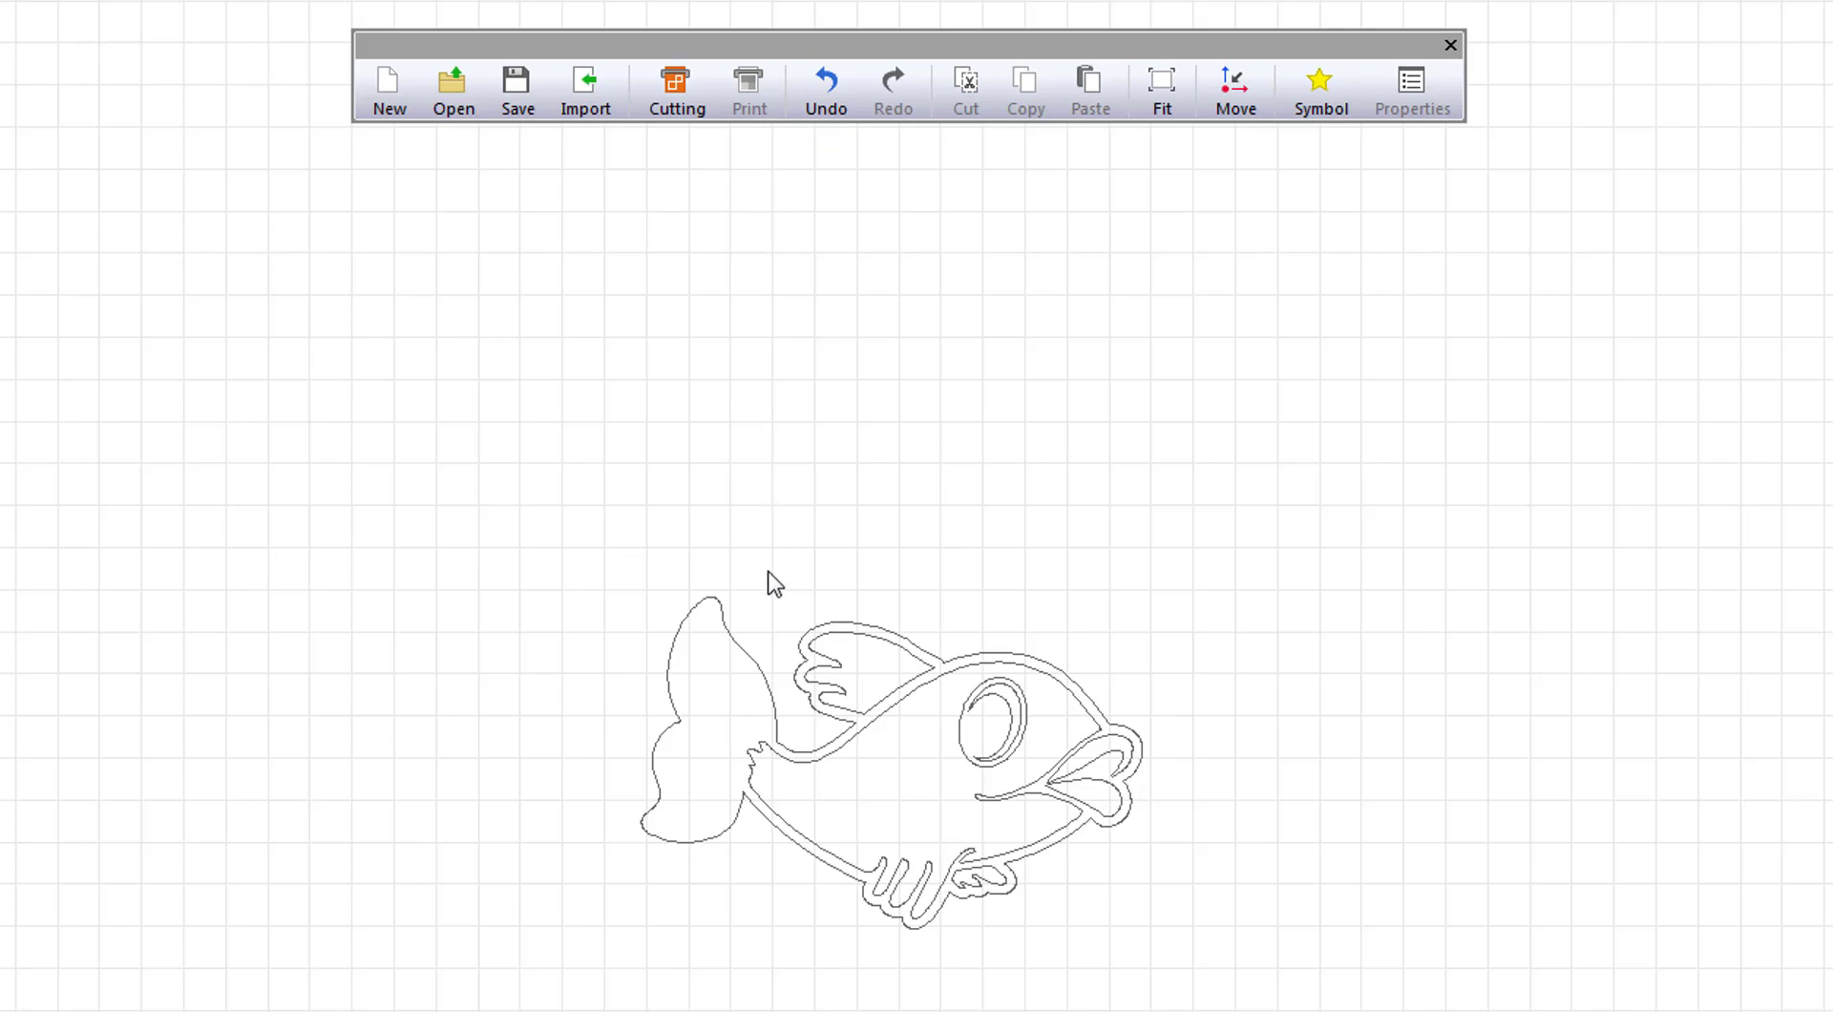
# - Delete the fish's inner body outline, with an undo and redo, then select the eye outline
pyautogui.click(727, 637)
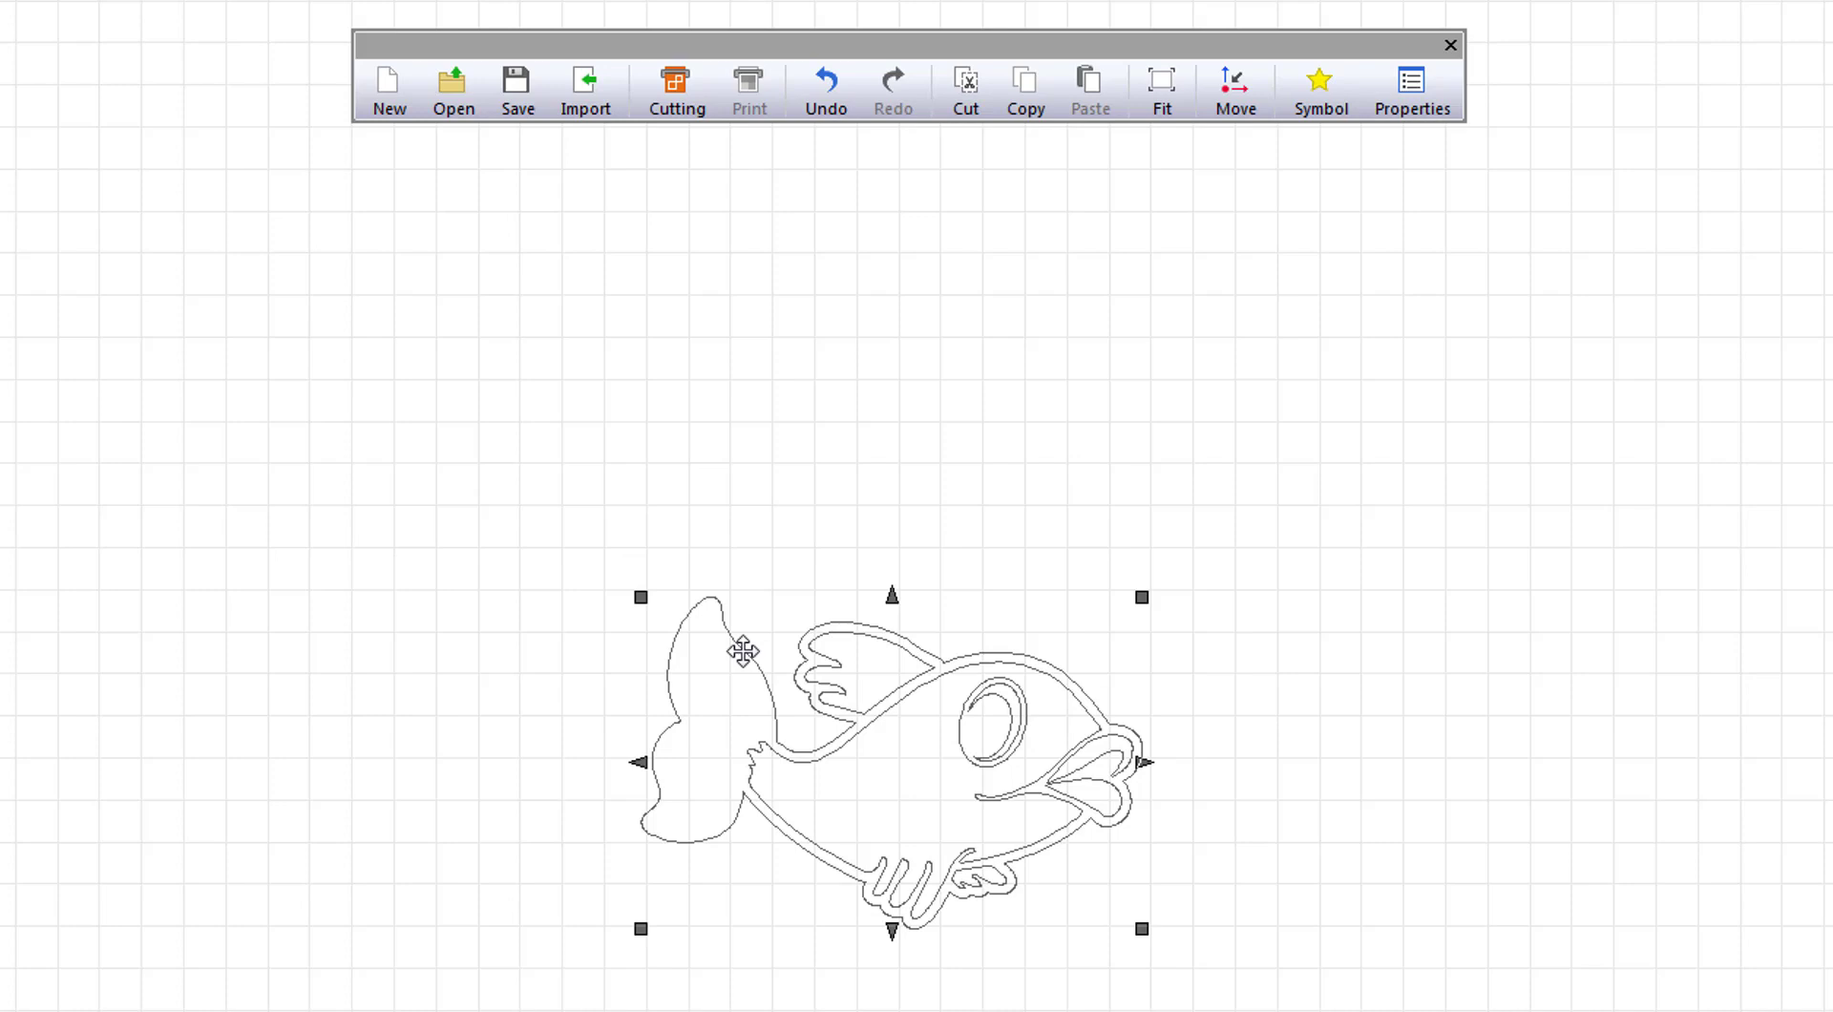
pyautogui.click(835, 754)
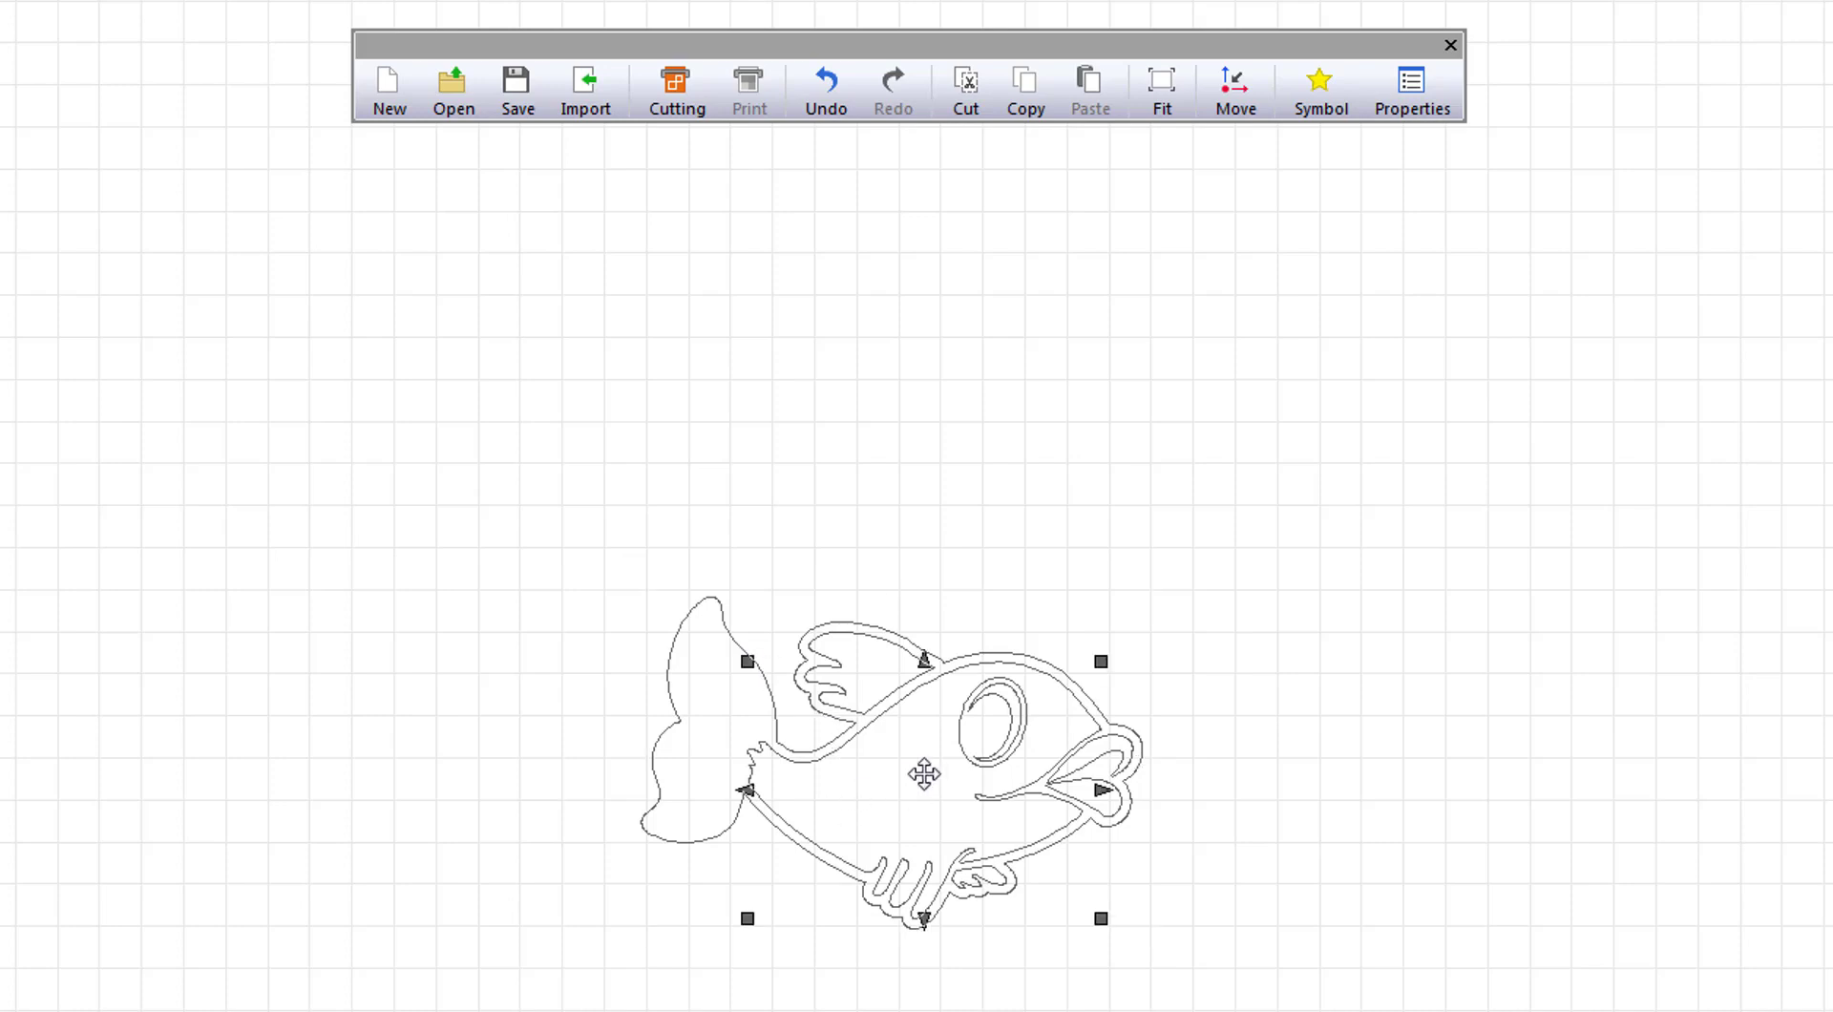
pyautogui.press('Delete')
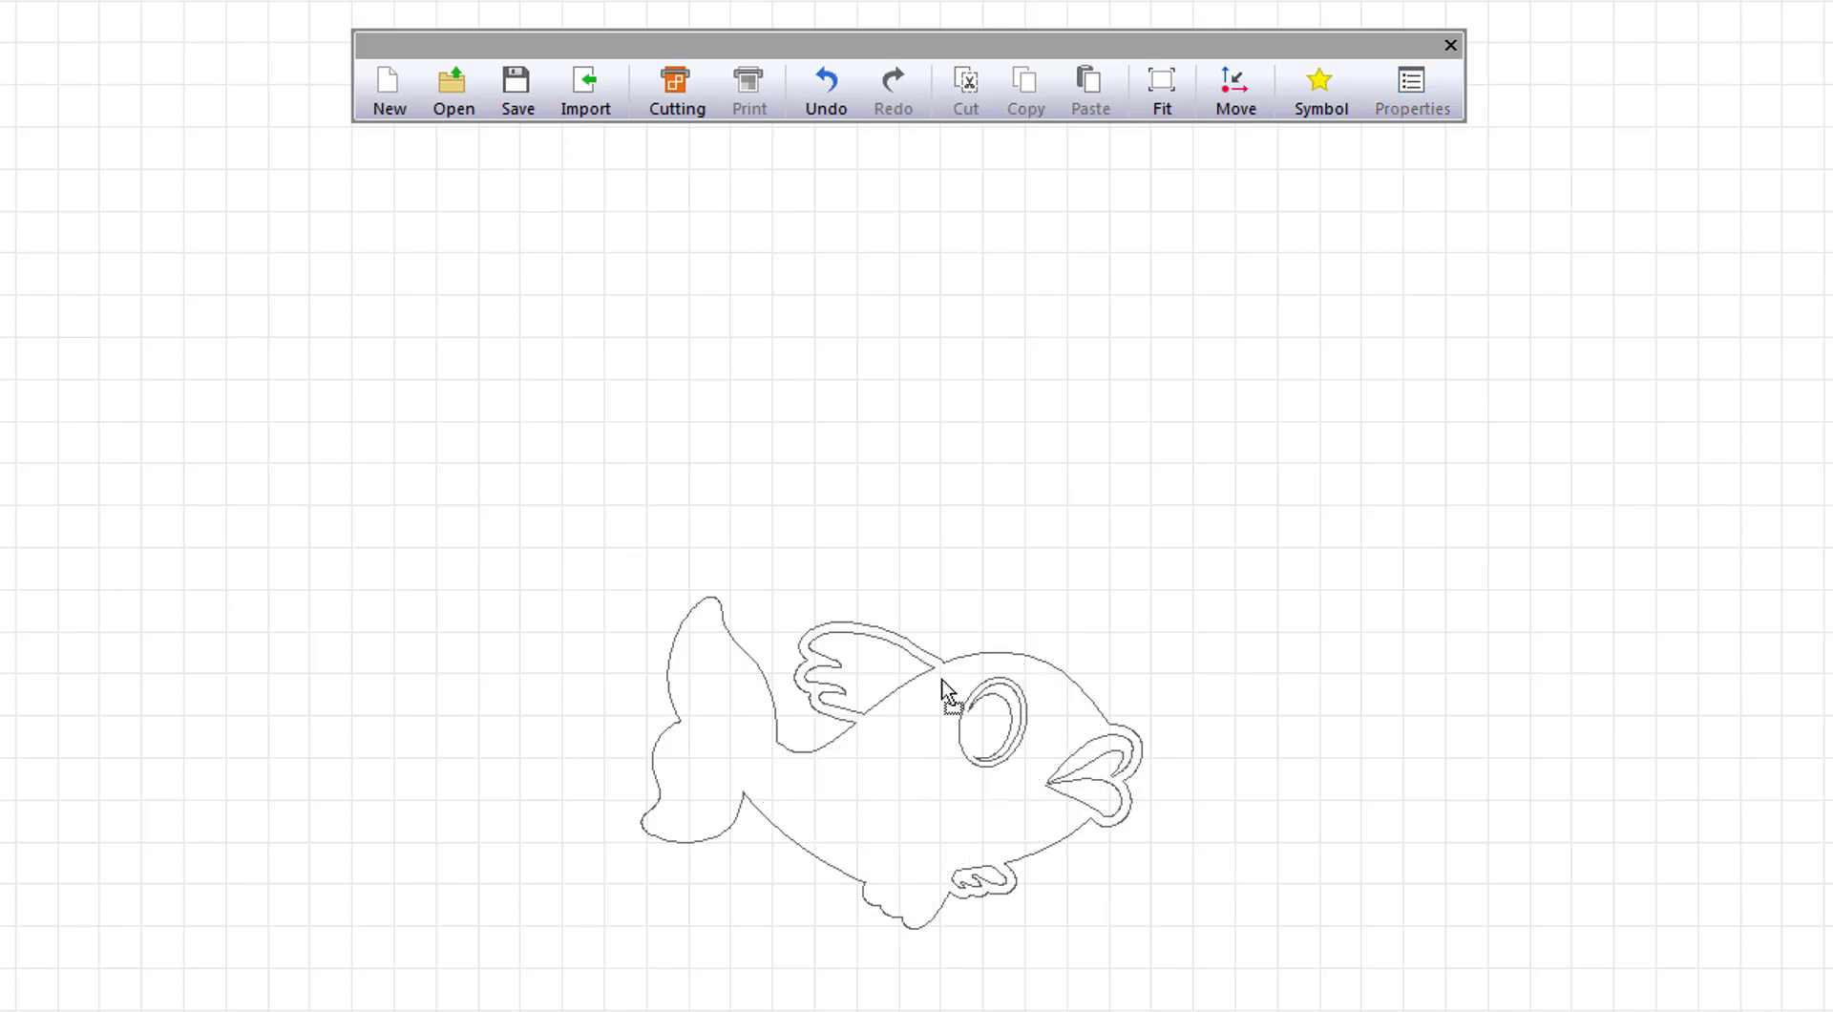
pyautogui.click(817, 113)
pyautogui.click(872, 312)
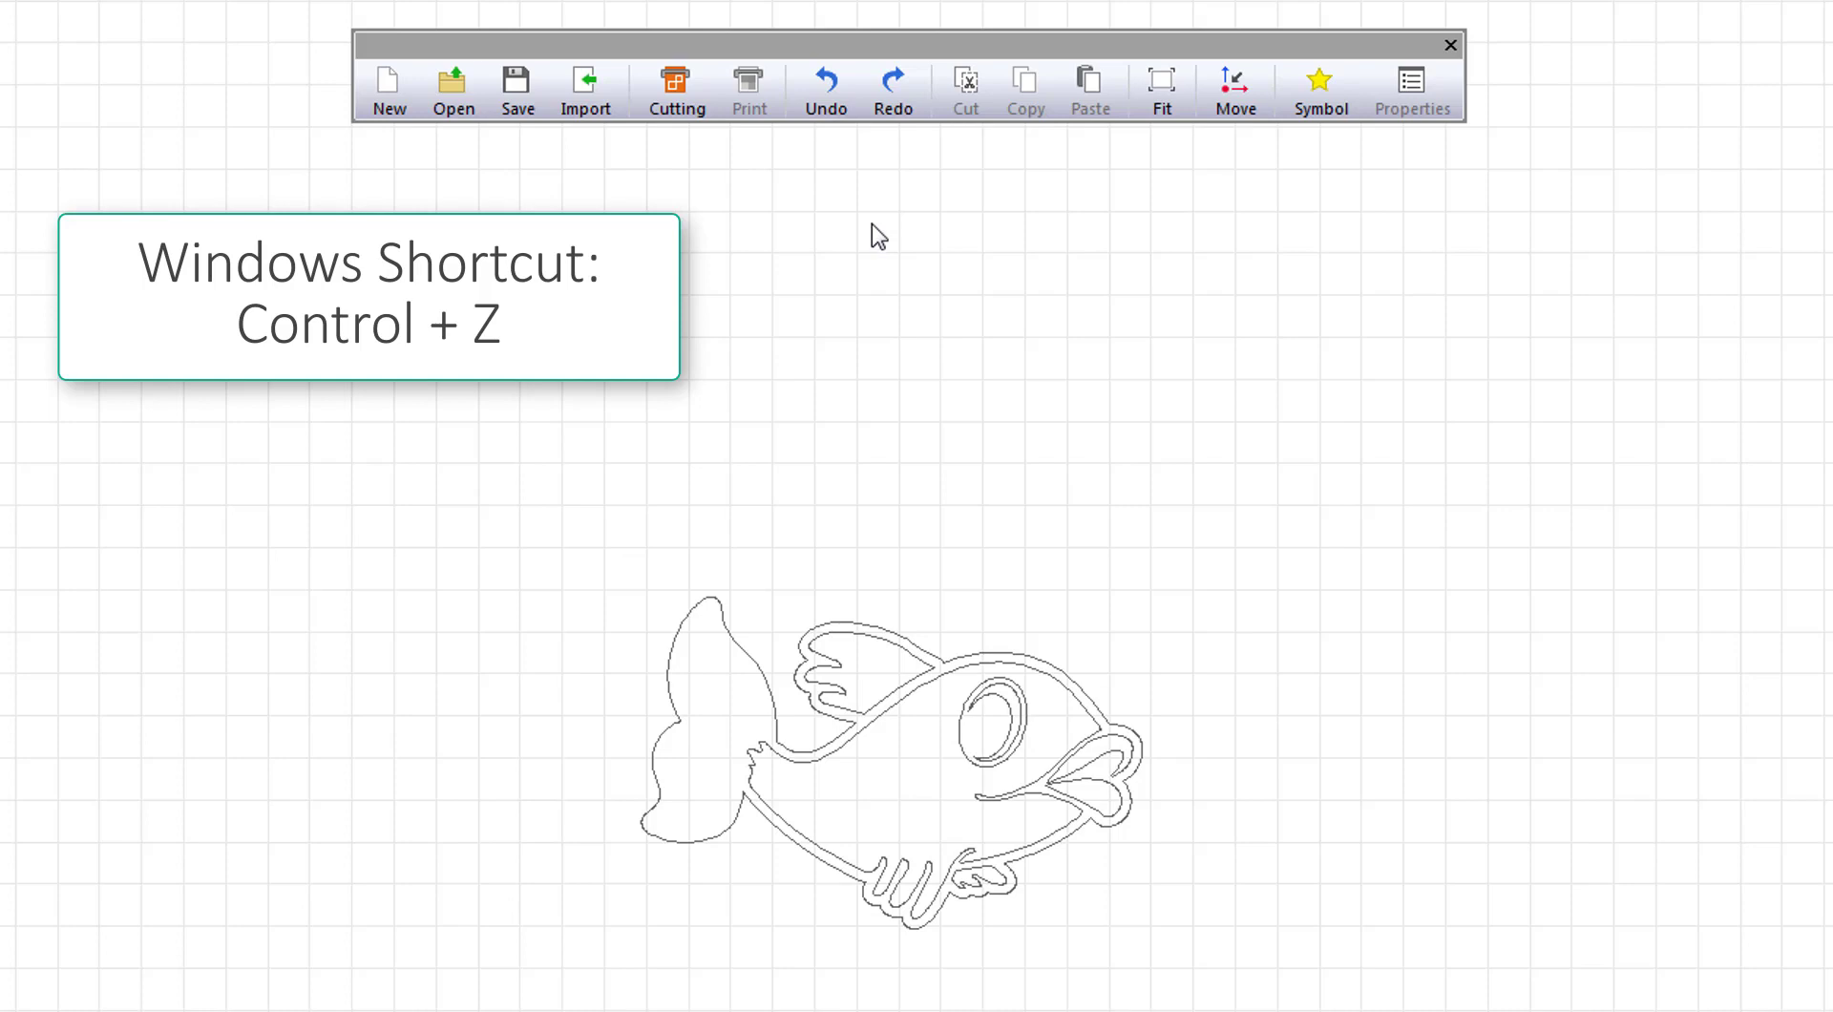
pyautogui.click(885, 107)
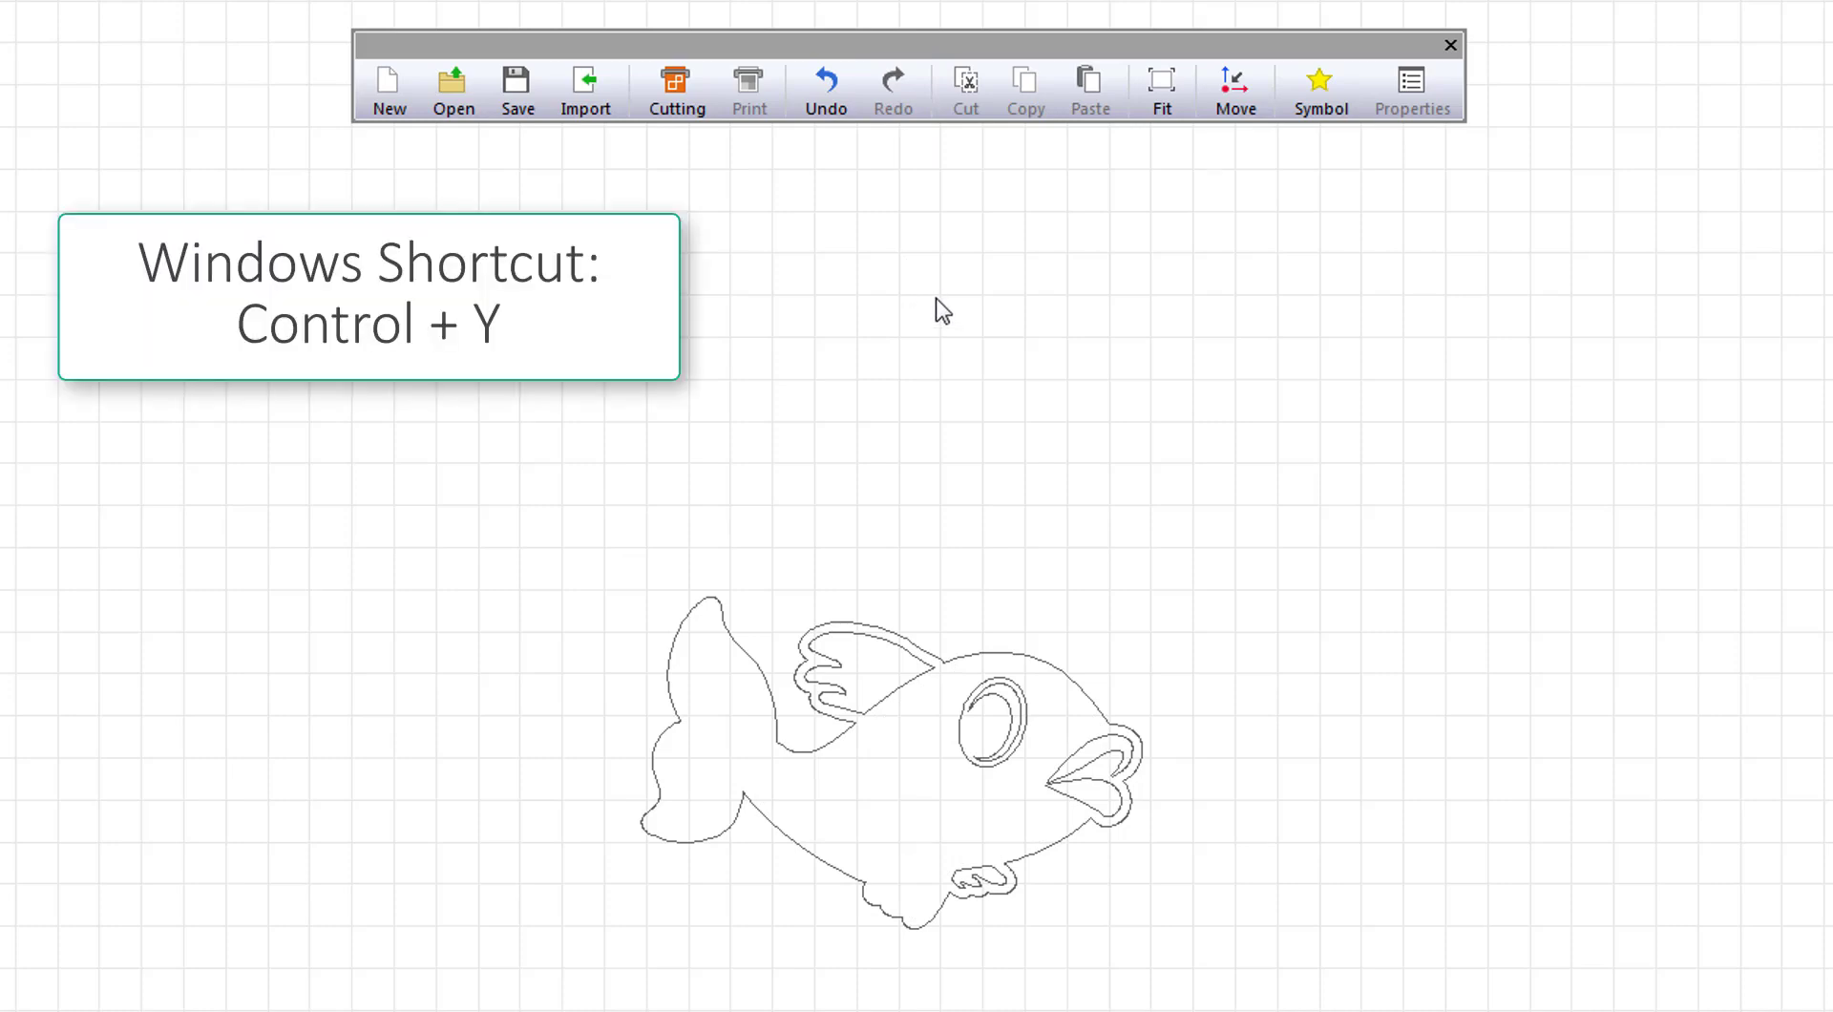
pyautogui.click(968, 691)
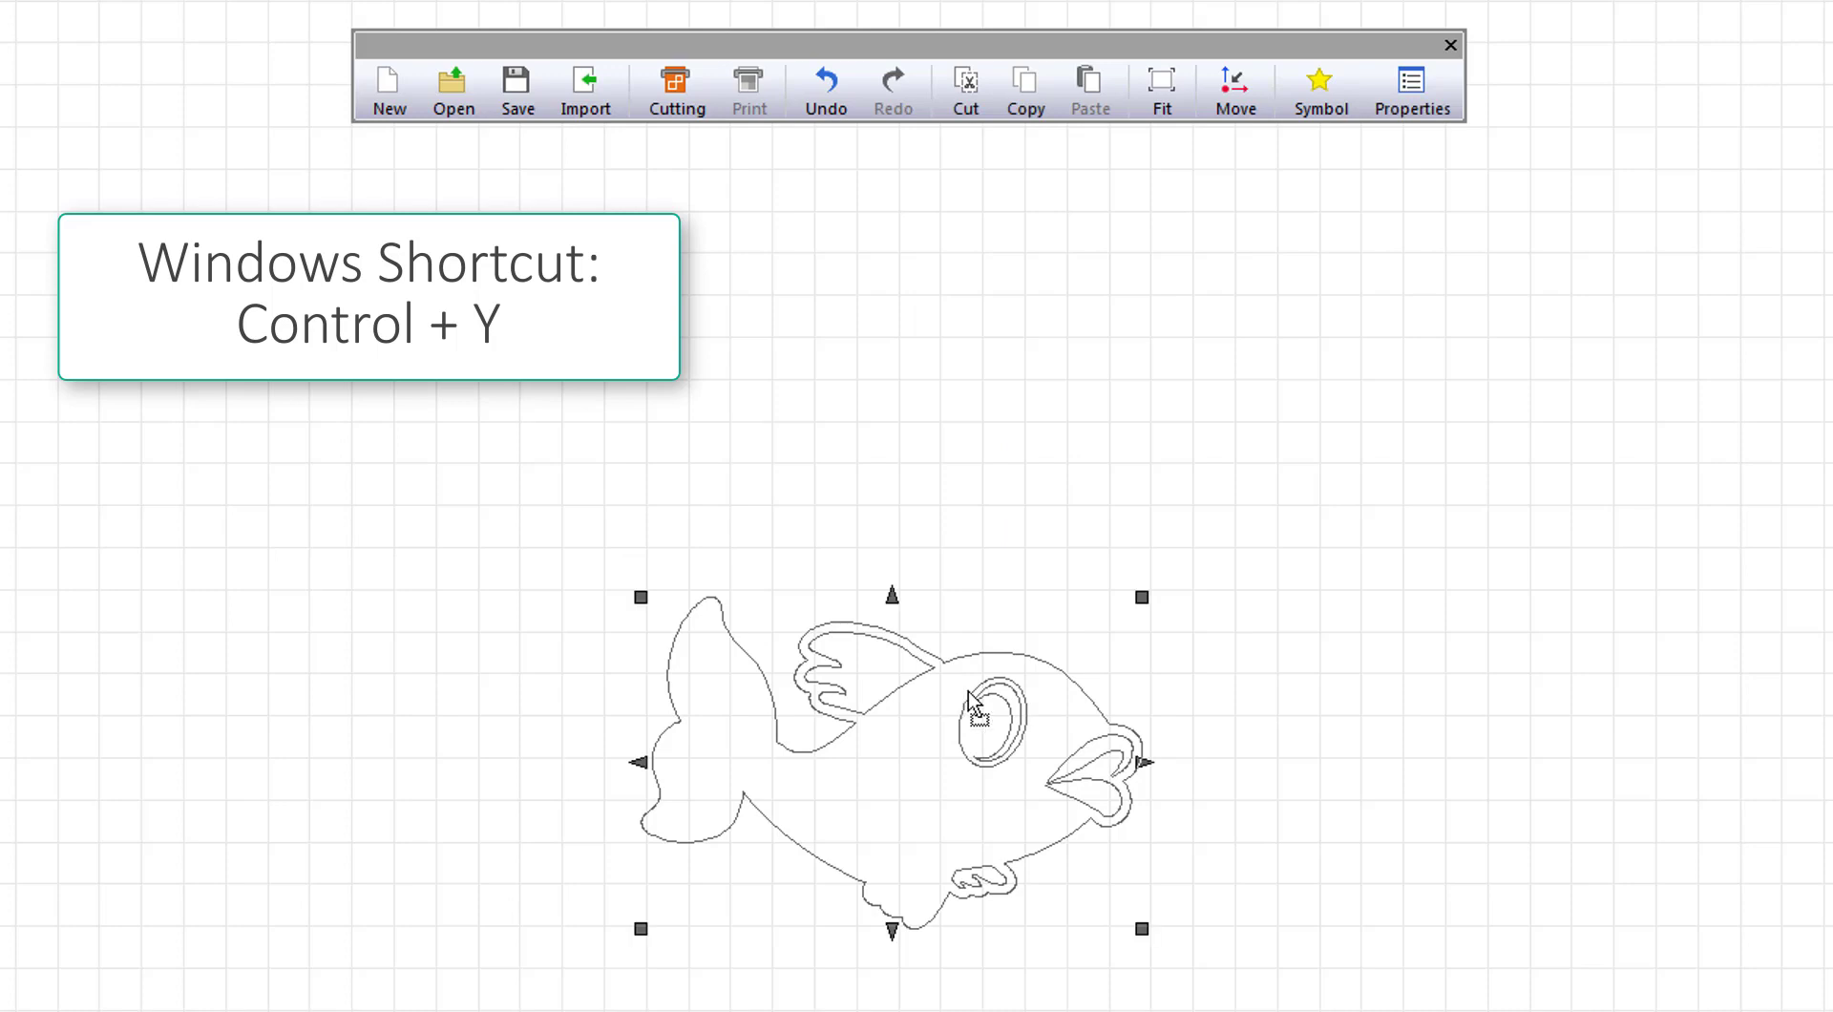
pyautogui.click(1010, 742)
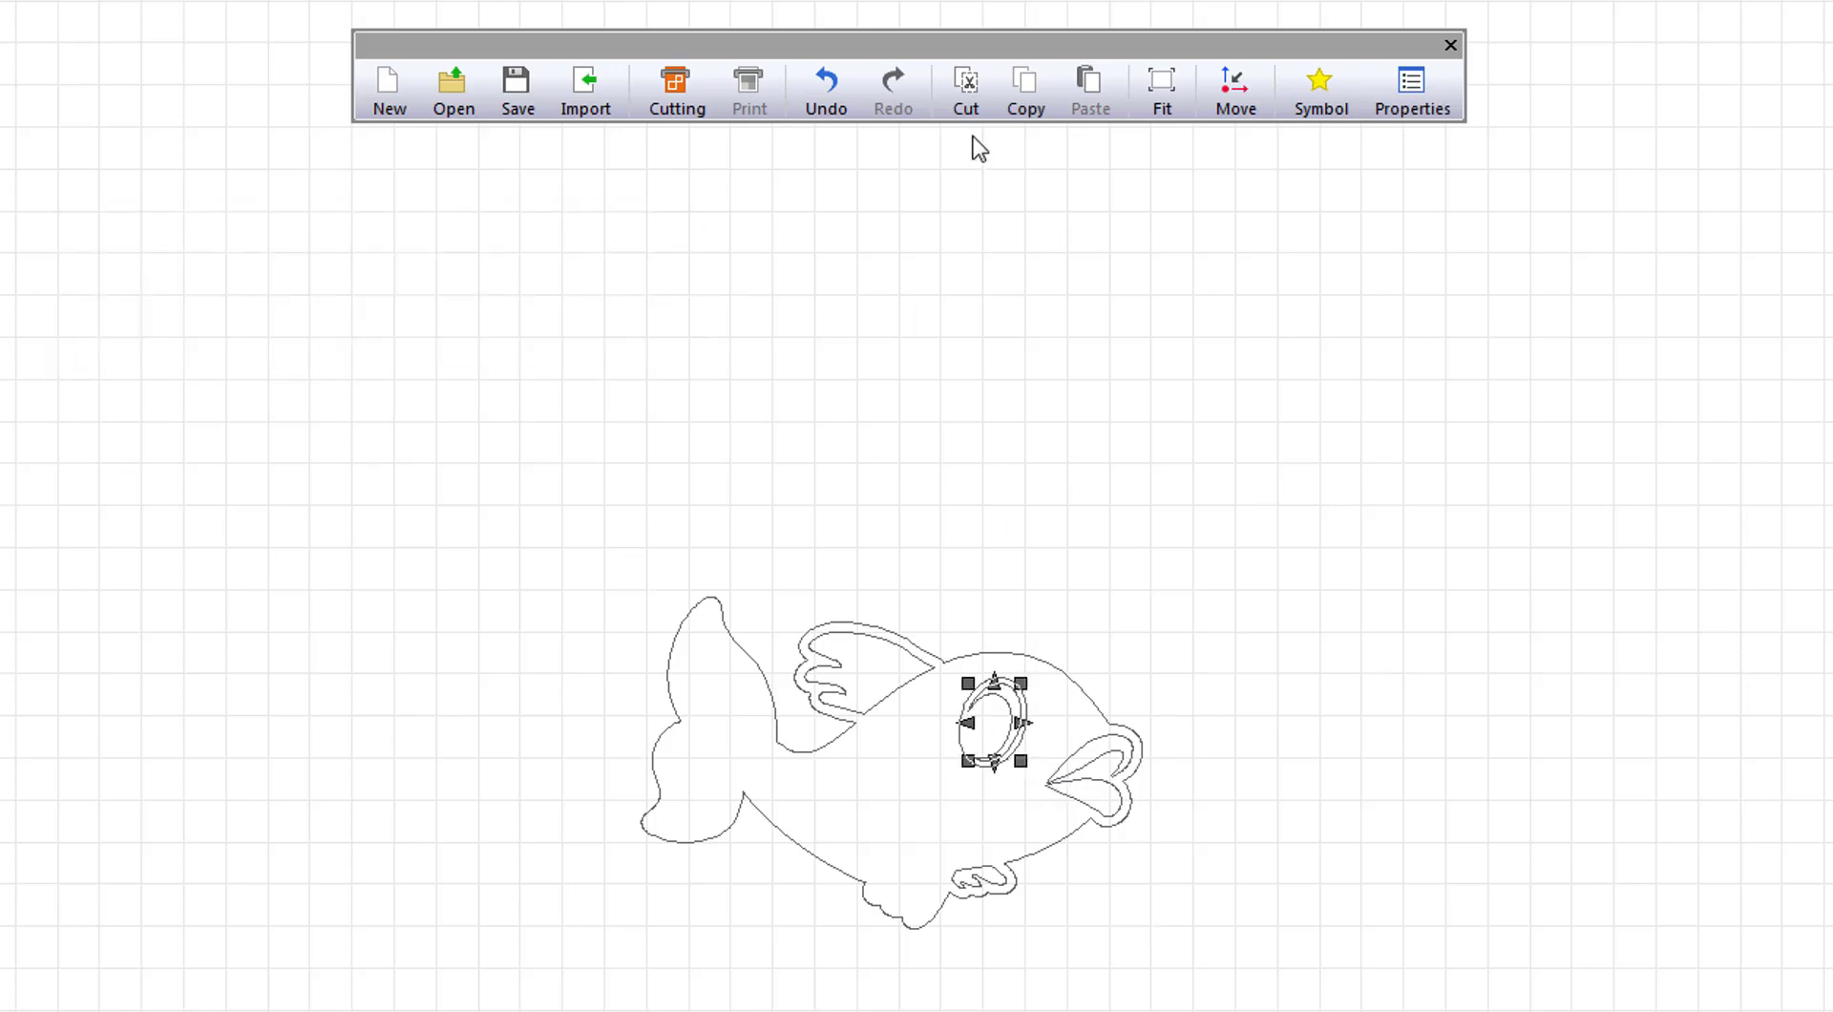
# - Cut the eye outline, then marquee-select the whole fish and copy it
pyautogui.click(968, 113)
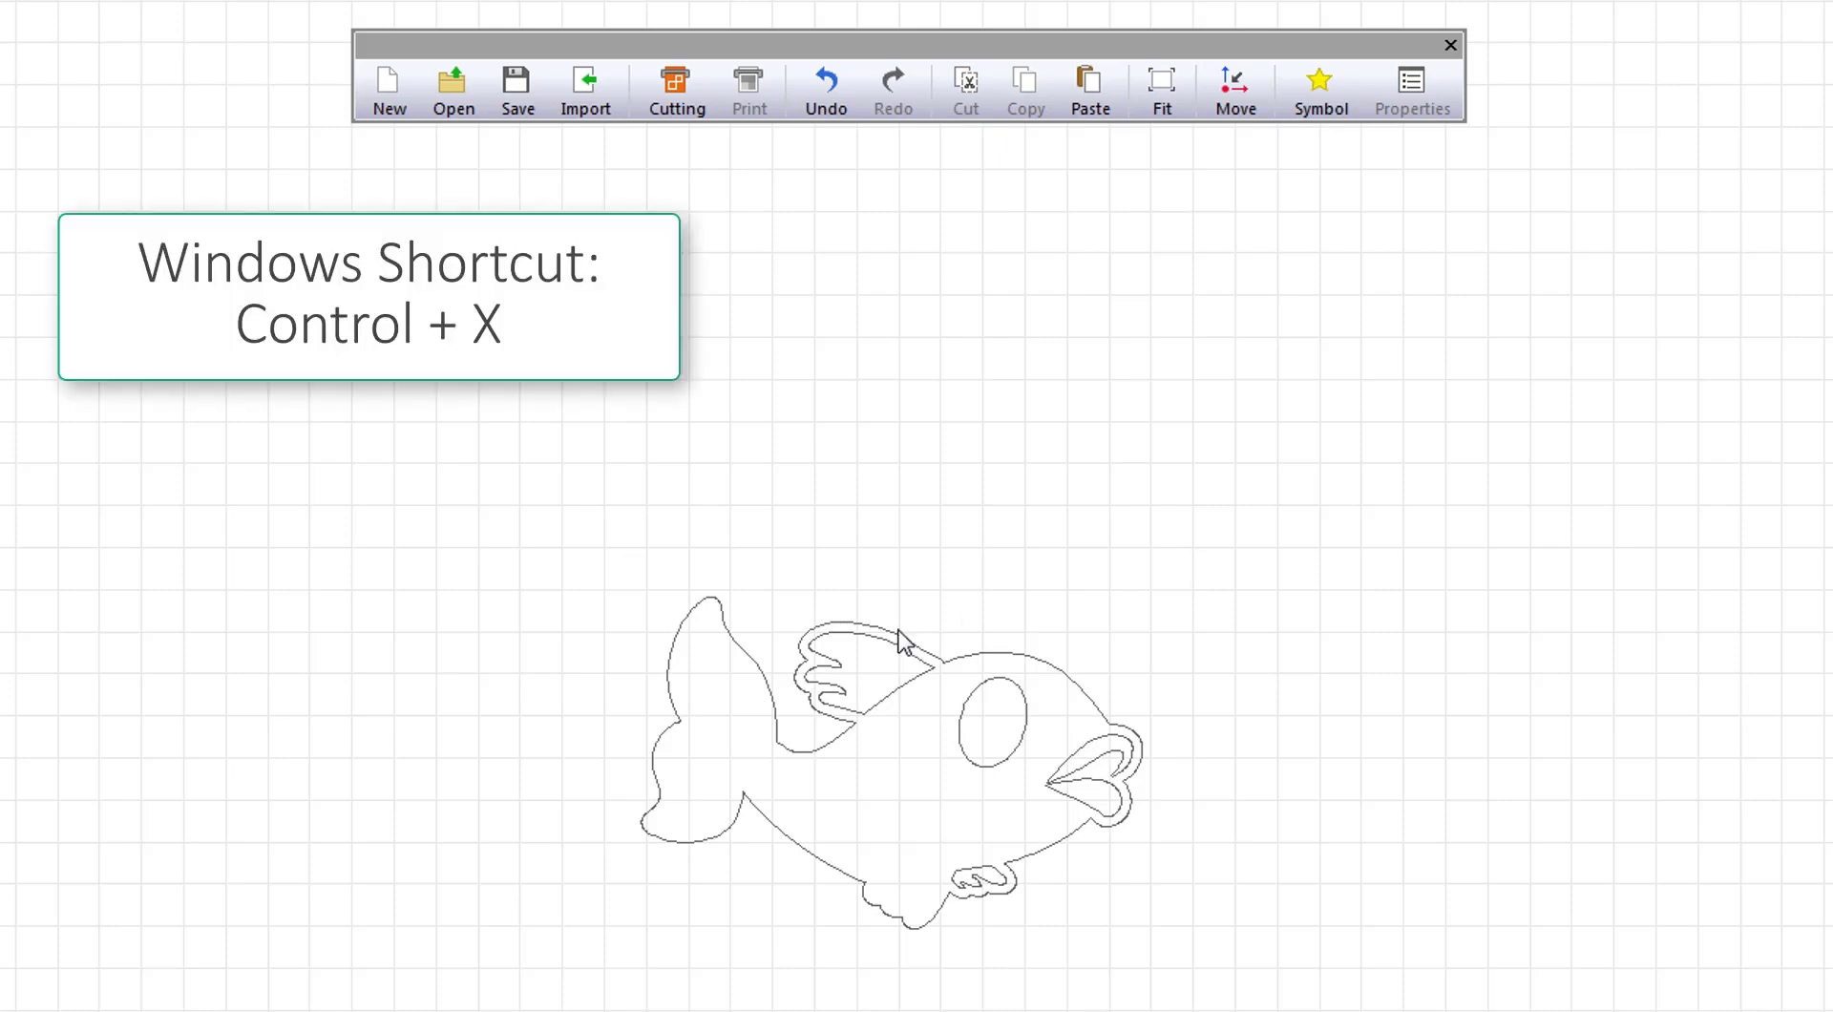
pyautogui.moveTo(601, 553); pyautogui.dragTo(1268, 971)
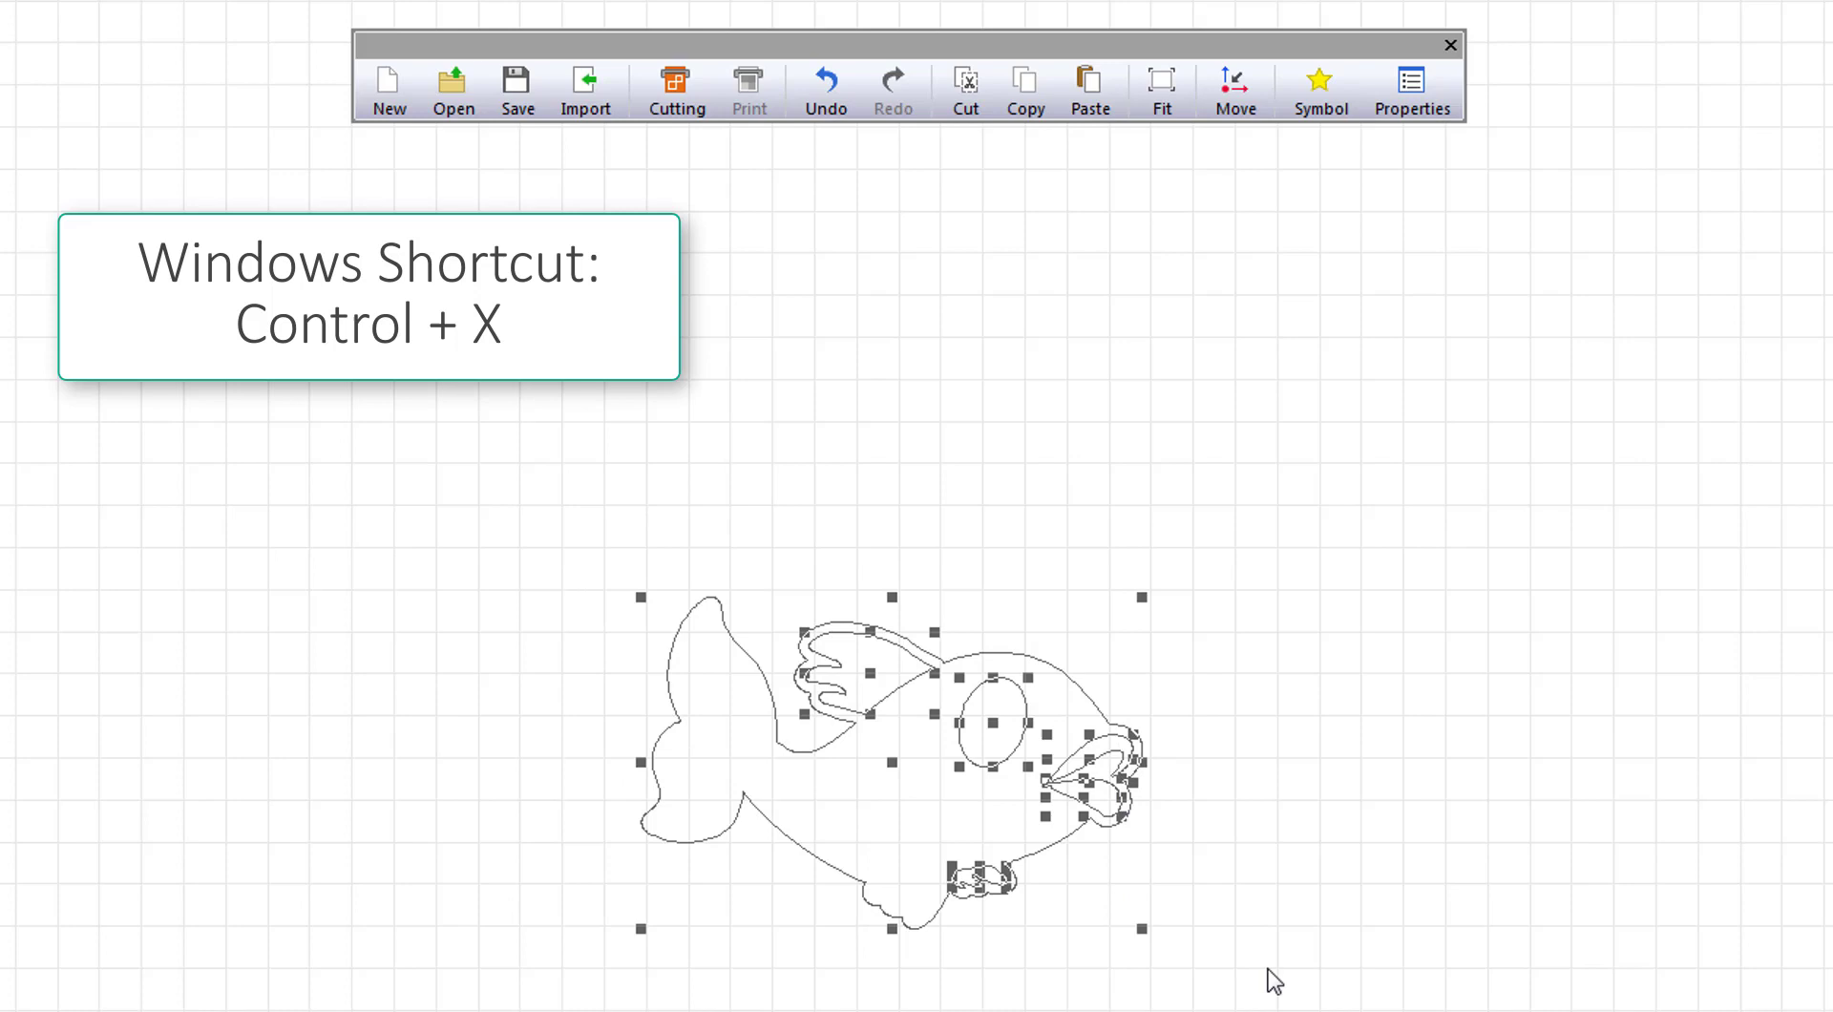
pyautogui.click(1024, 95)
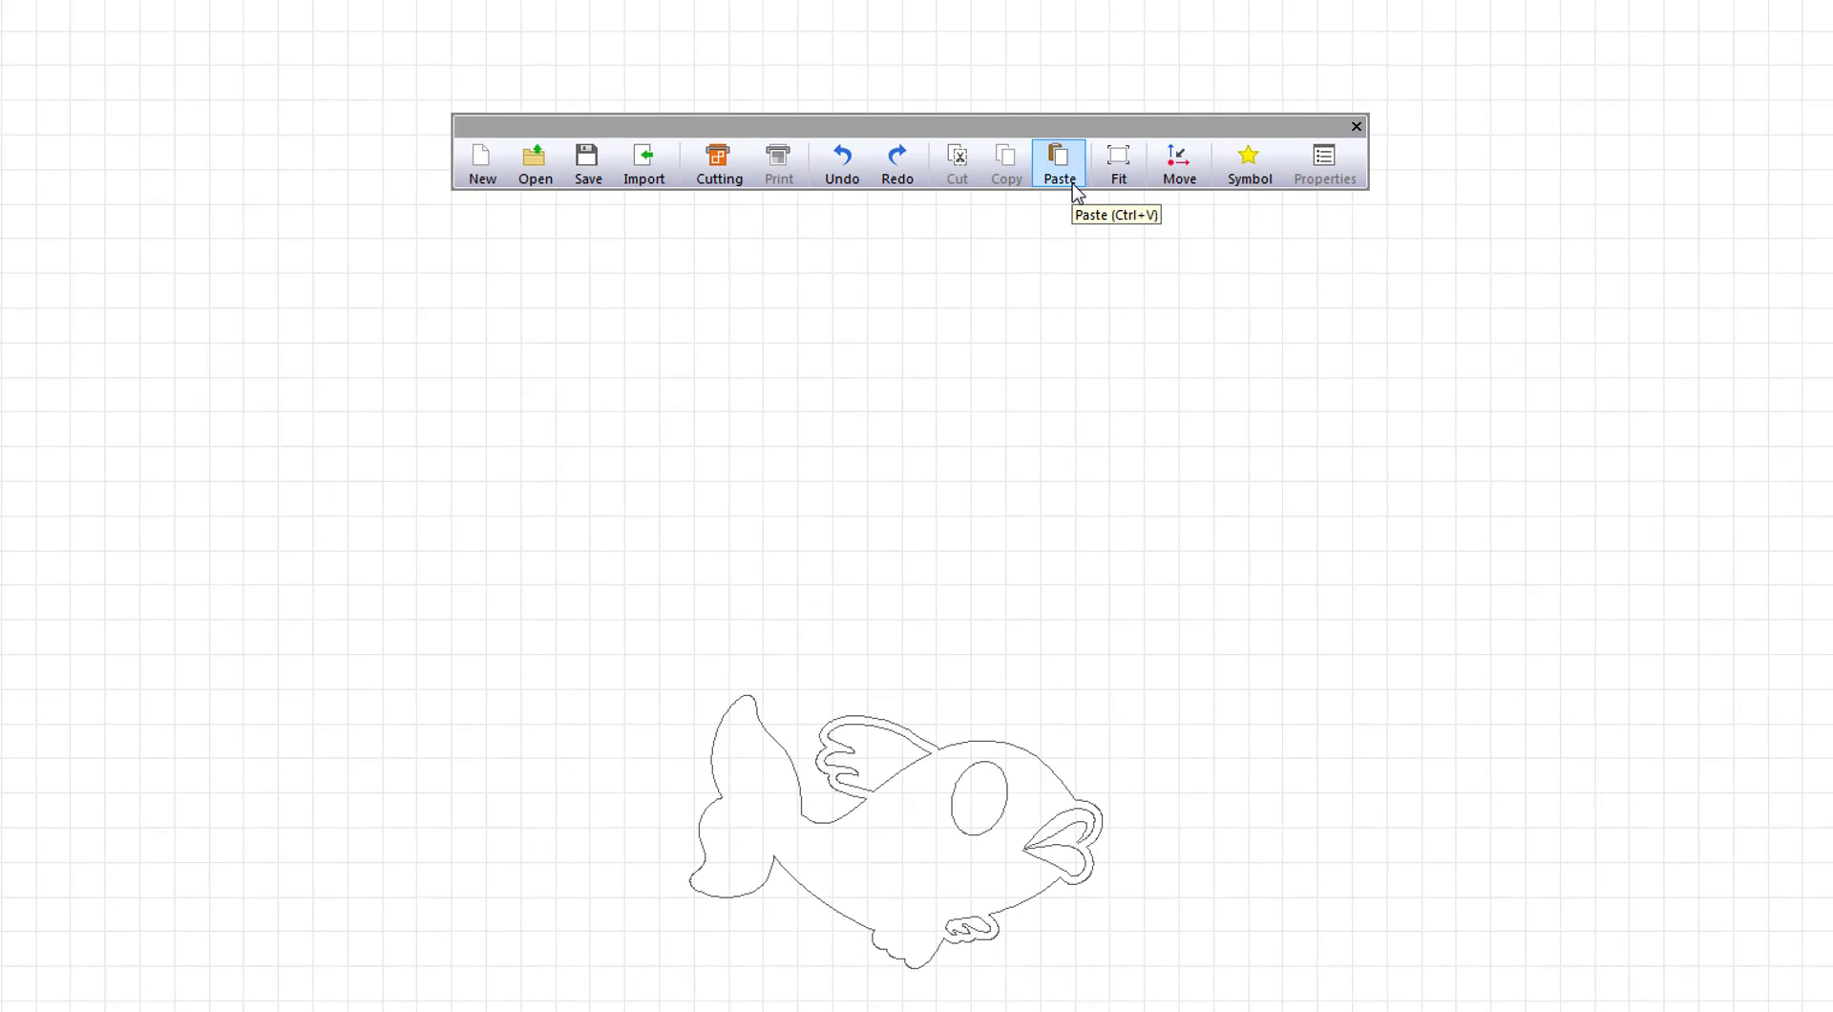
# - Paste a second fish copy, then select the eye oval and fit the view to it
pyautogui.click(1059, 162)
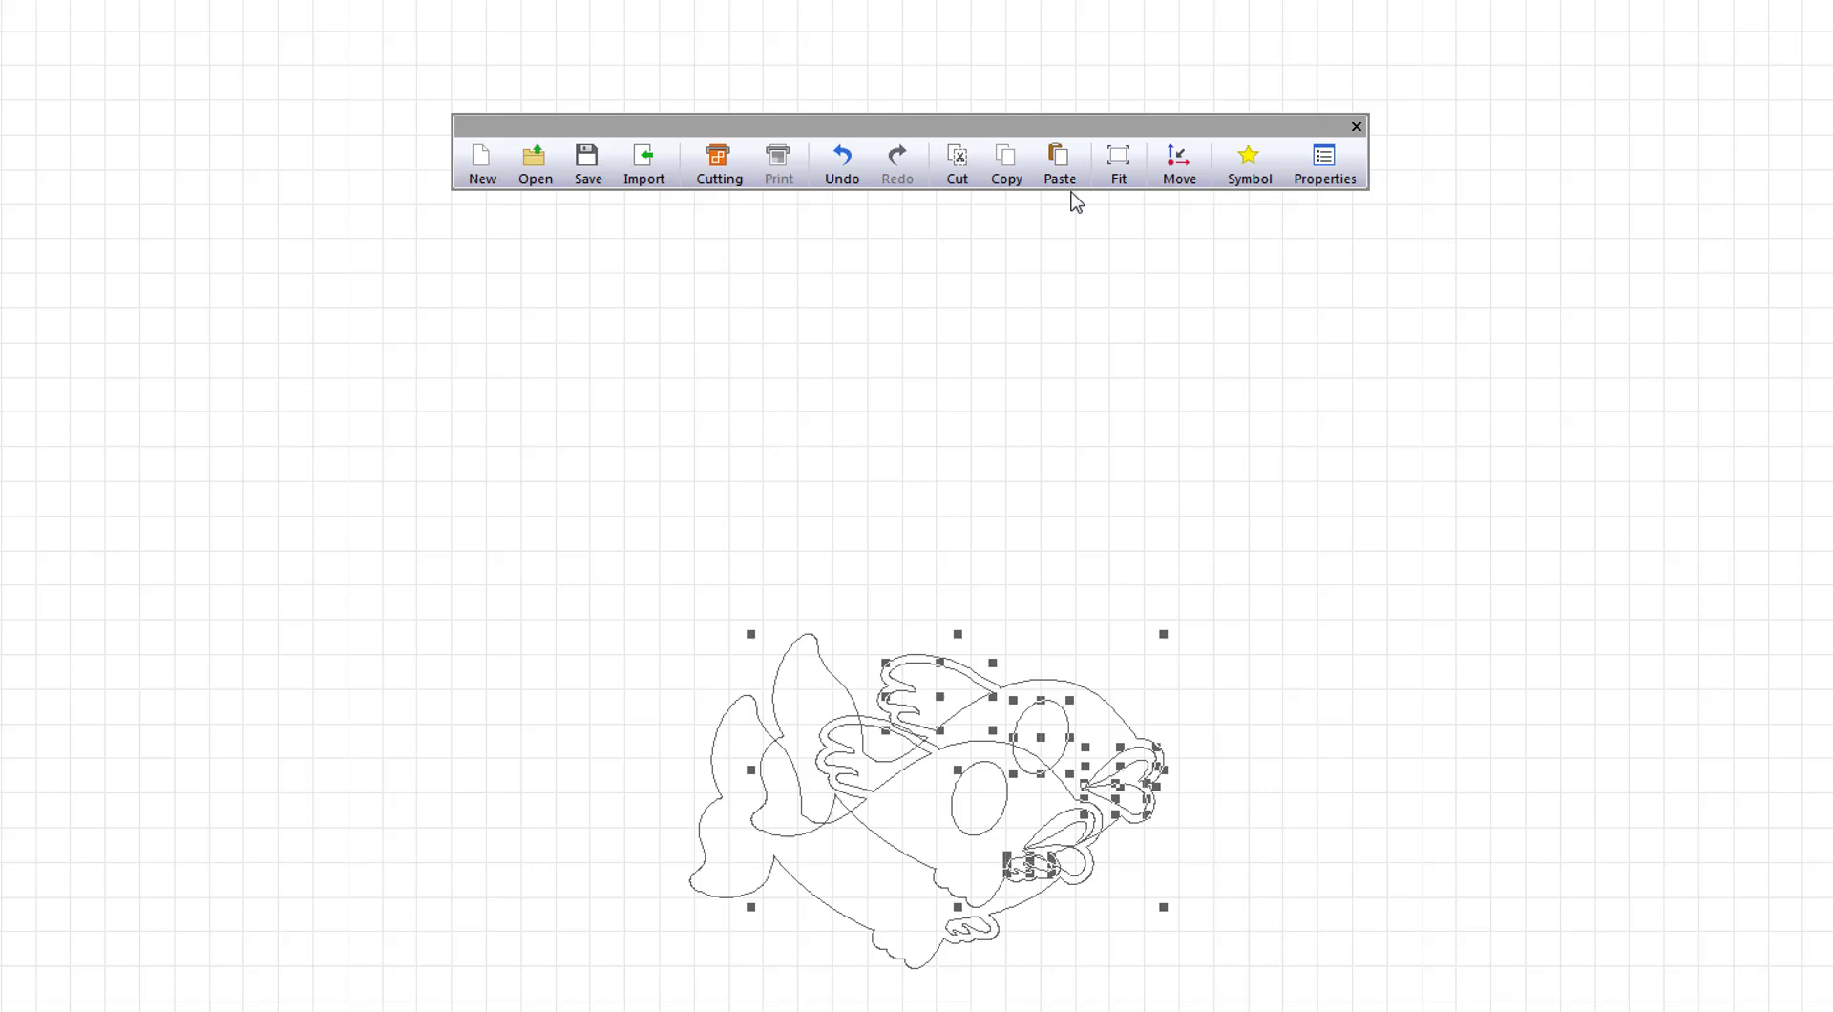
pyautogui.click(1160, 329)
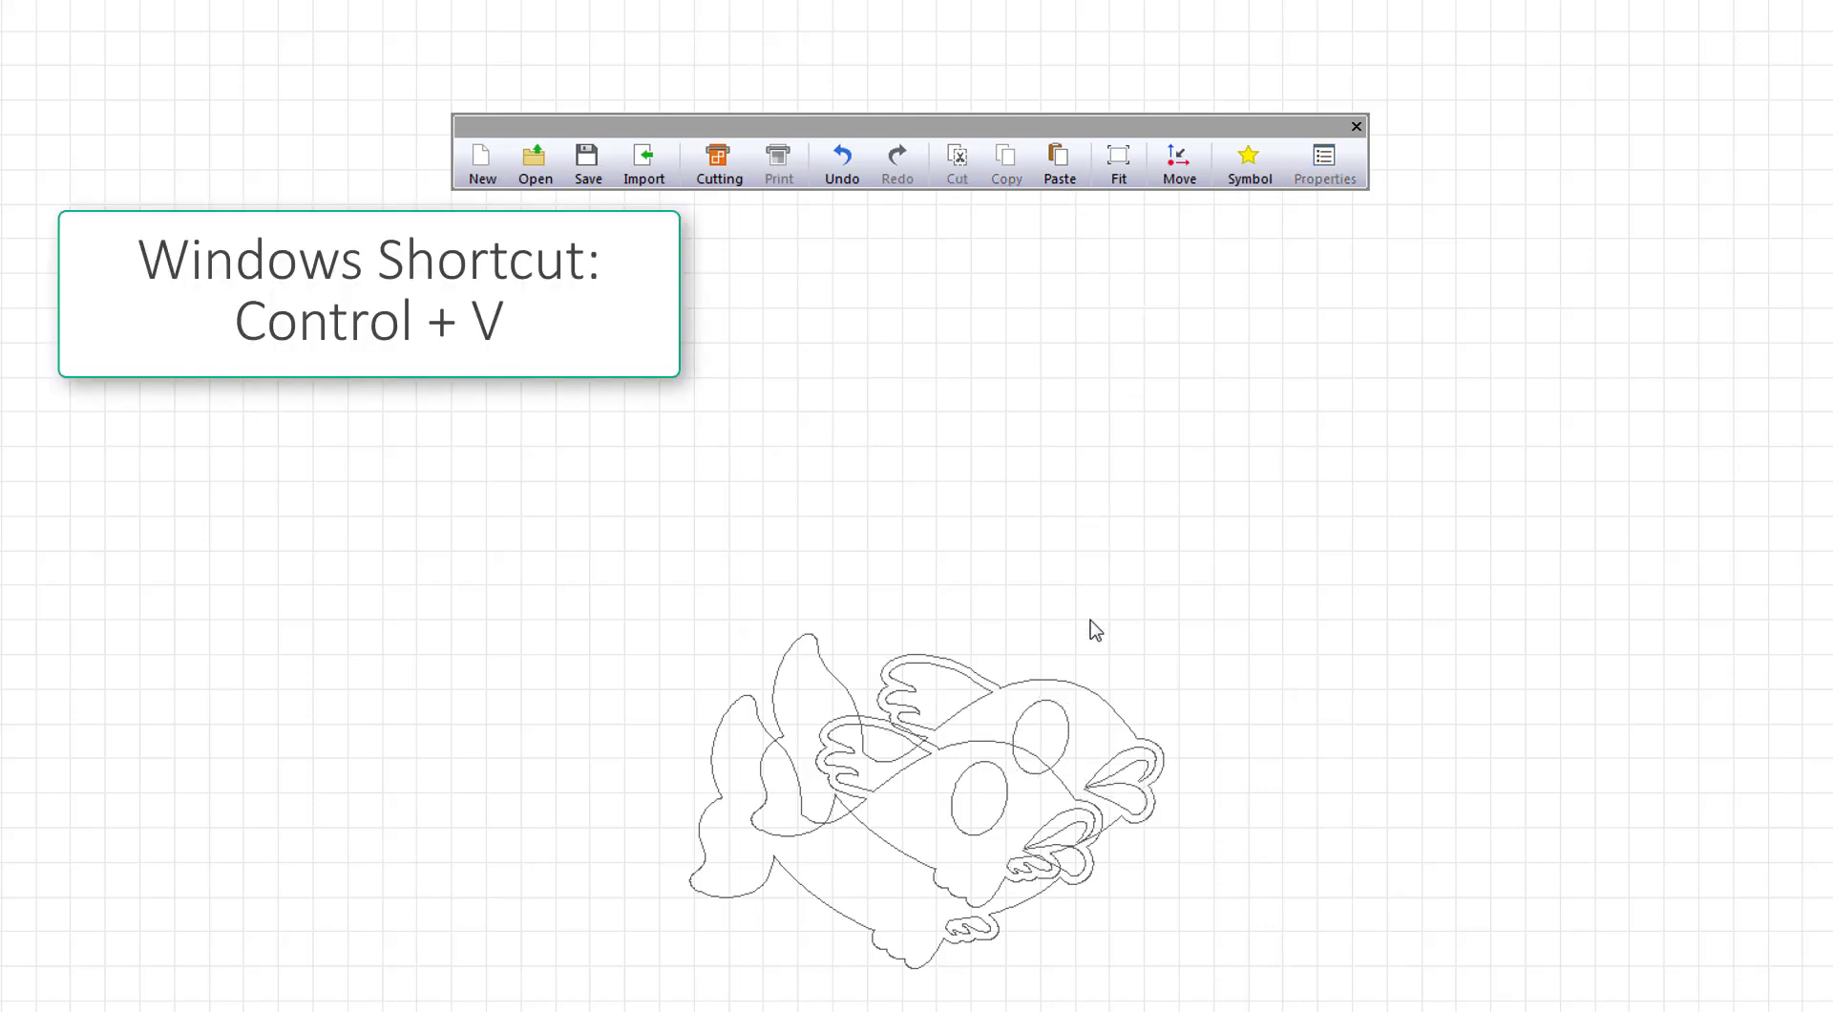
pyautogui.click(1013, 789)
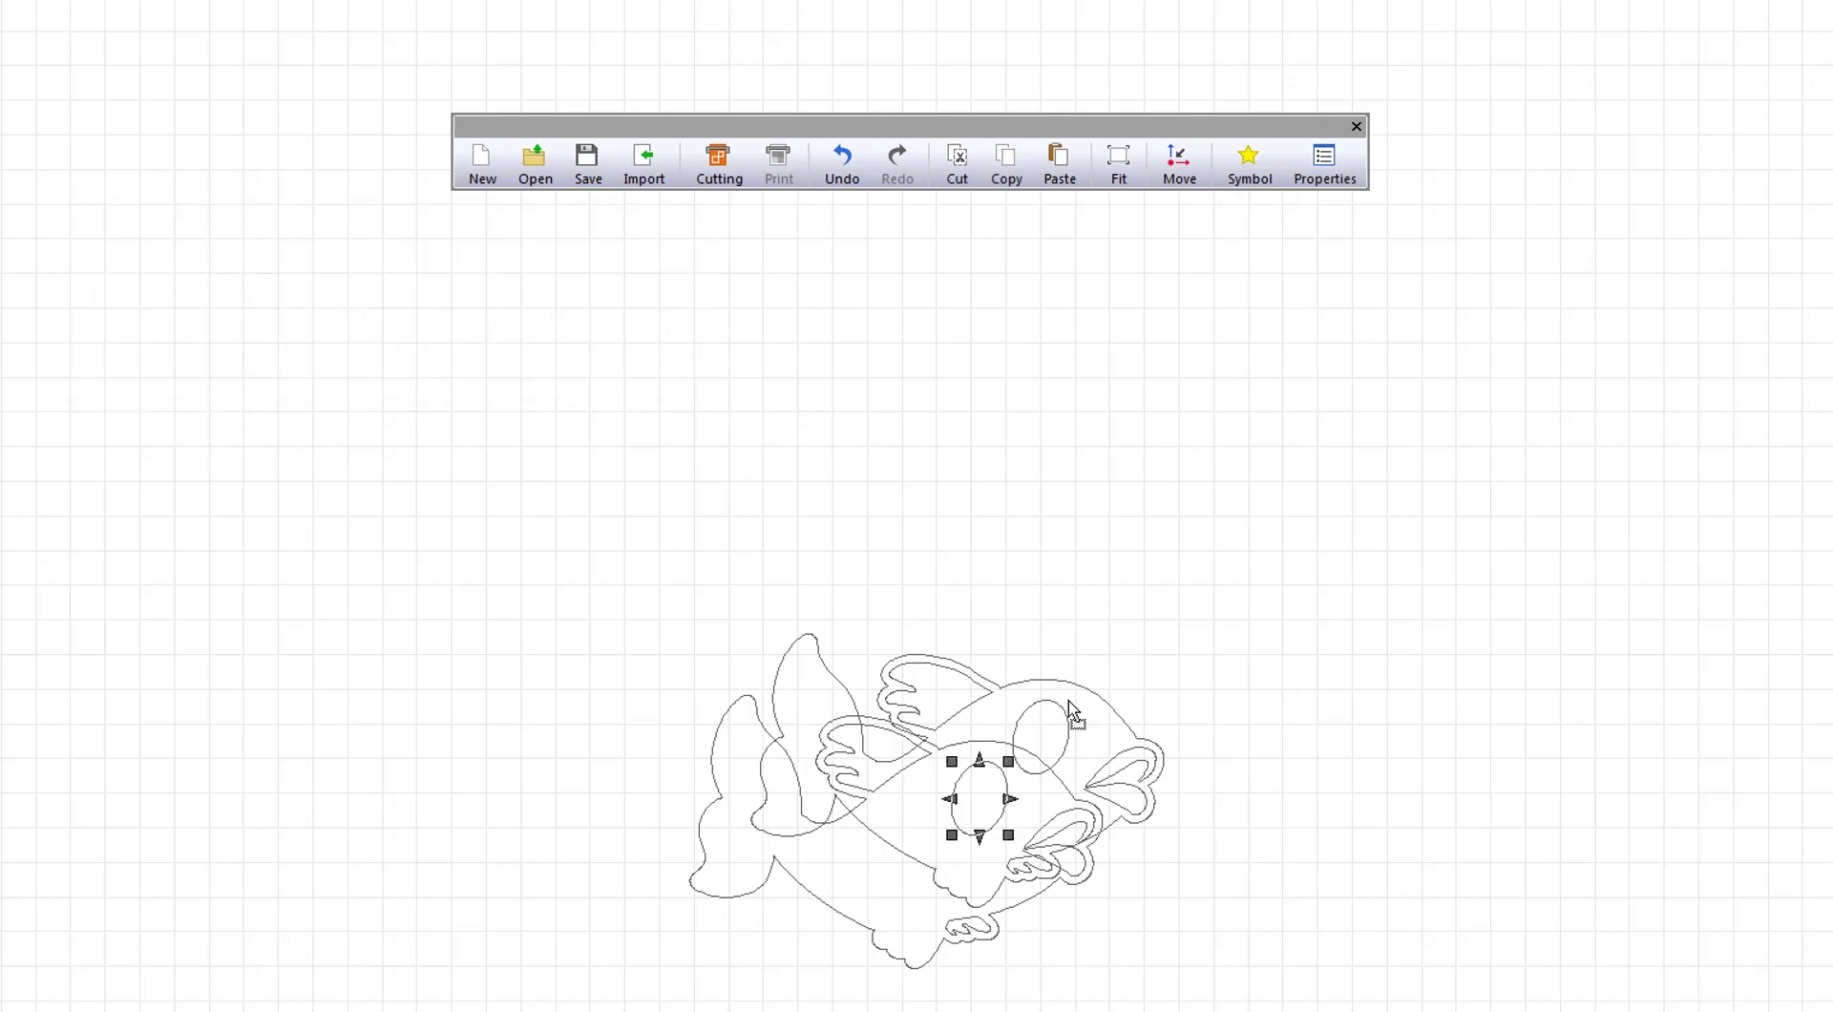
pyautogui.click(1136, 185)
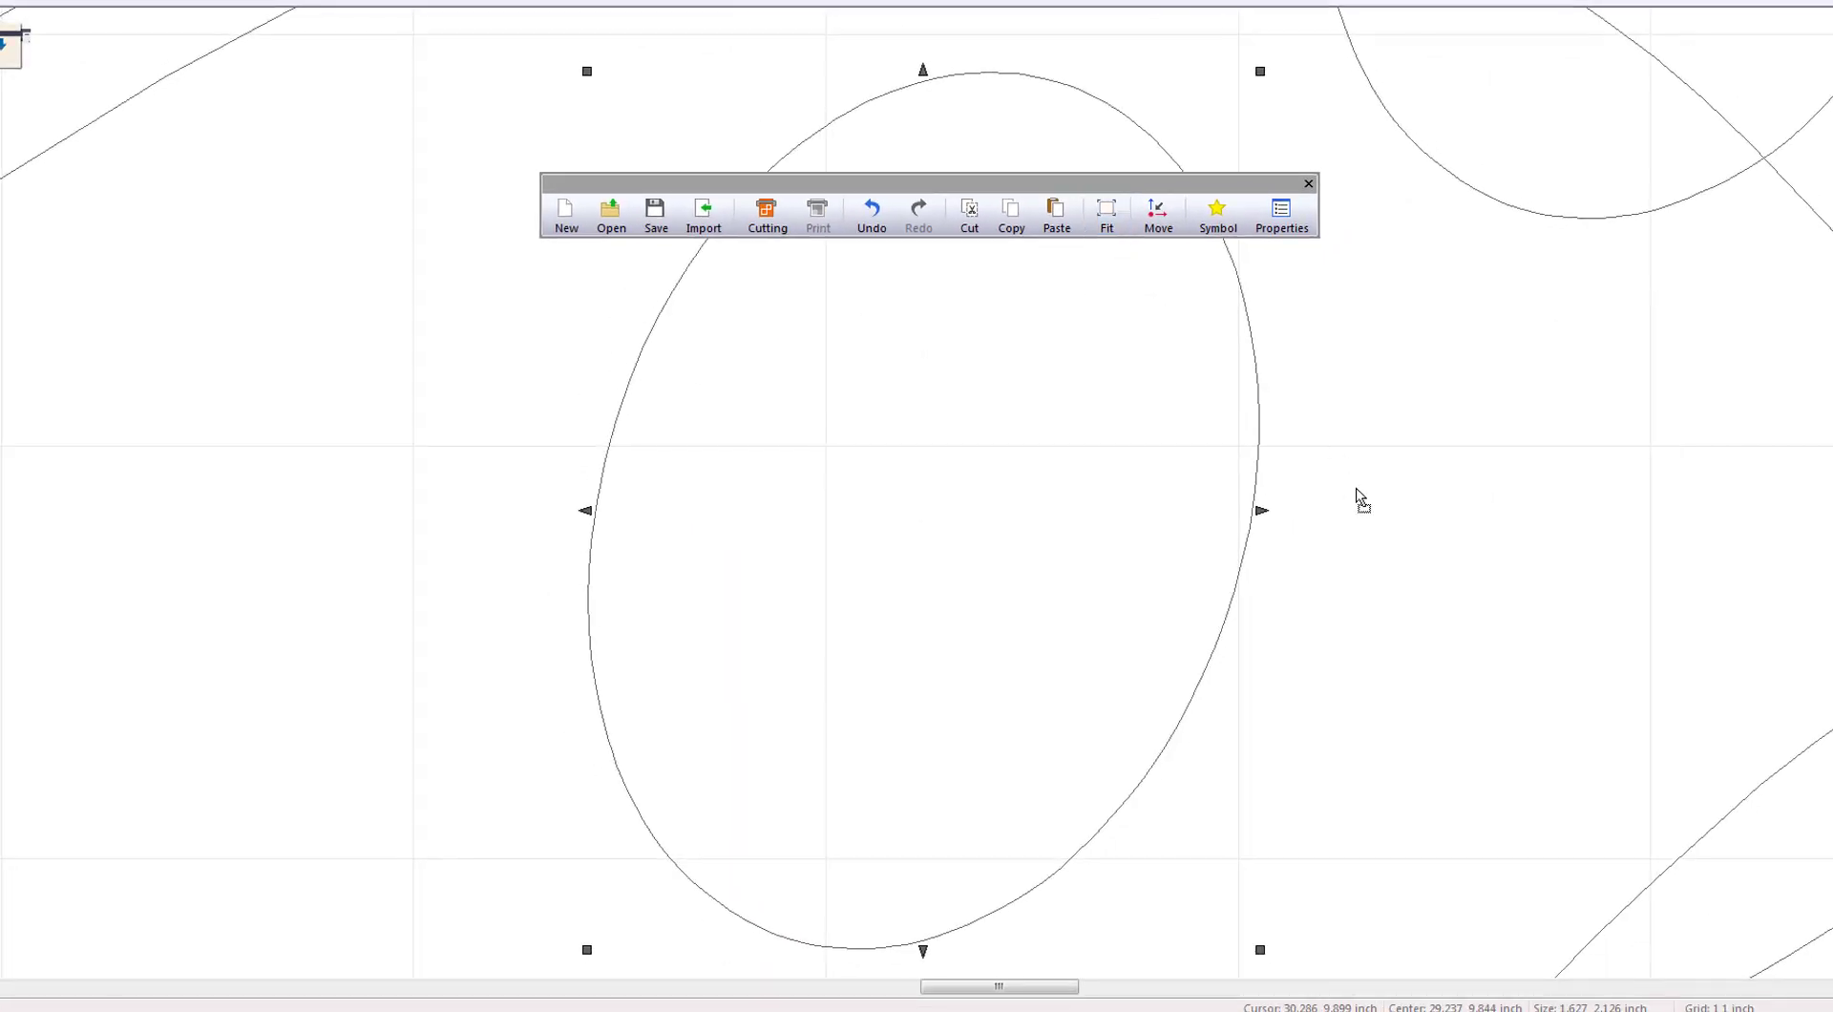
# - Zoom back out to the full page showing both overlapping fish, with nothing selected
pyautogui.scroll(-1, 1360, 498)
pyautogui.scroll(-5, 1357, 490)
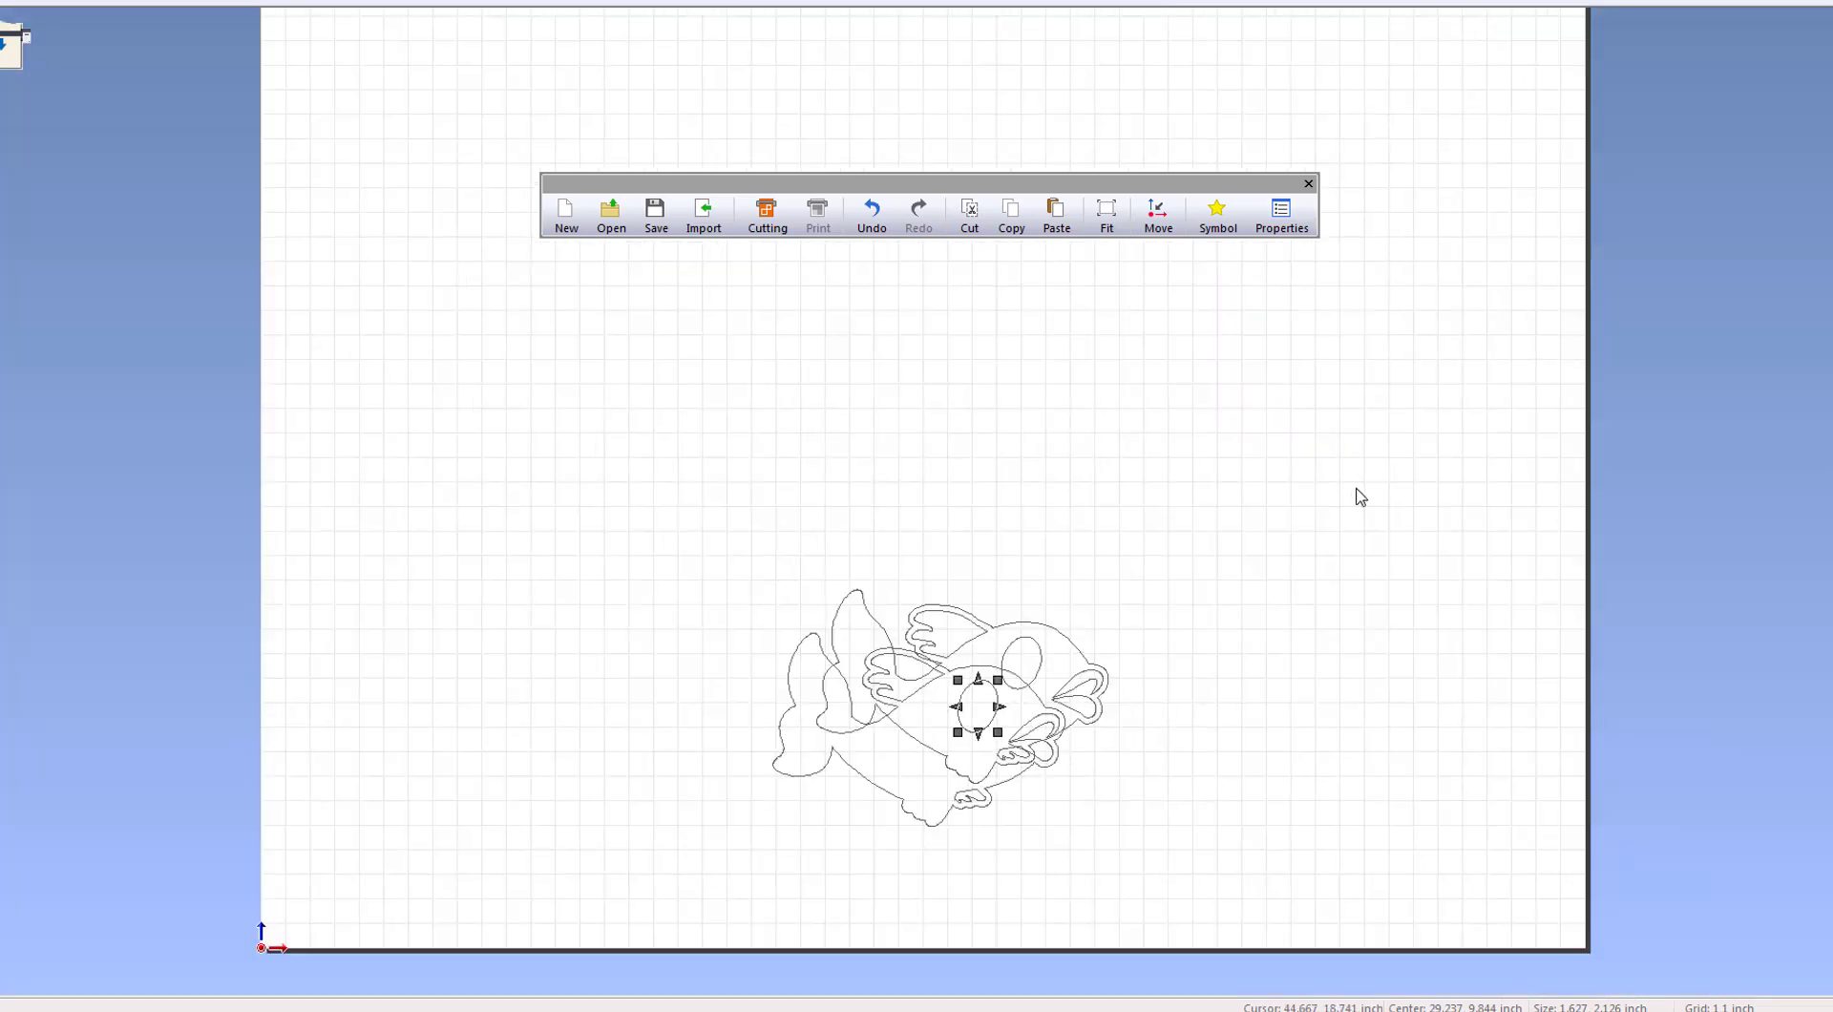
pyautogui.click(1360, 497)
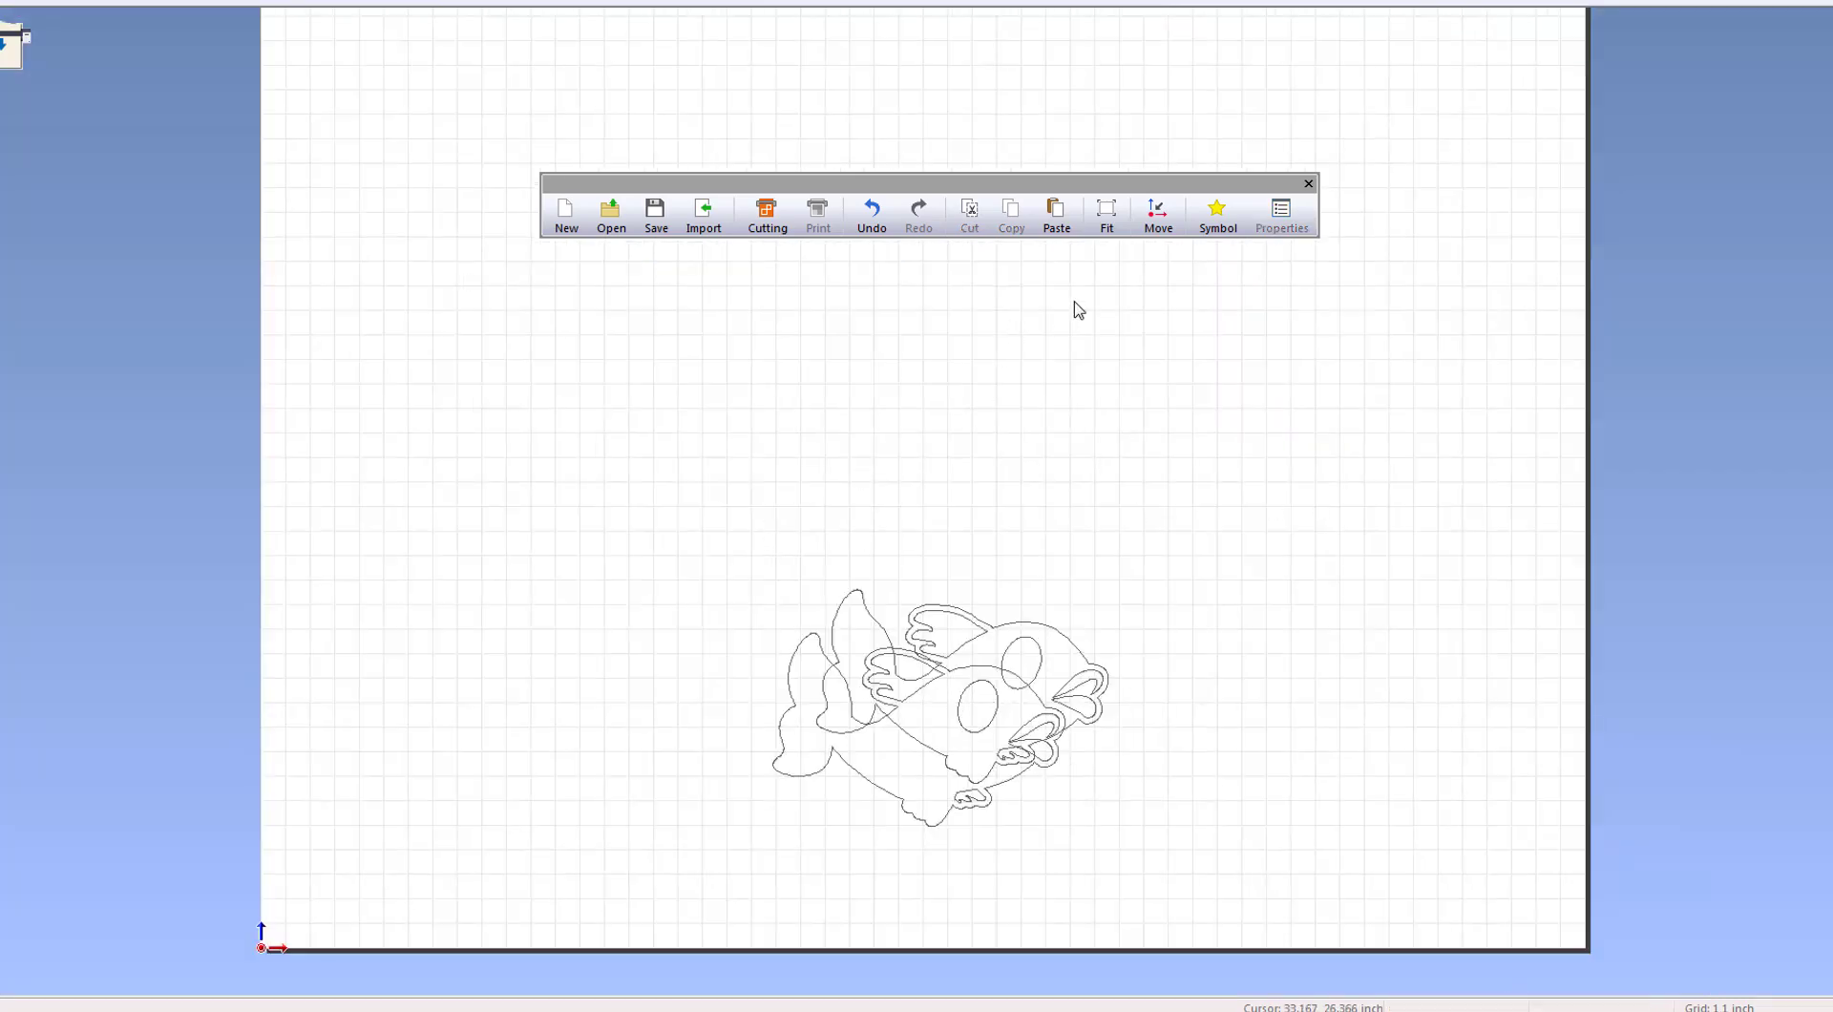
pyautogui.click(1106, 212)
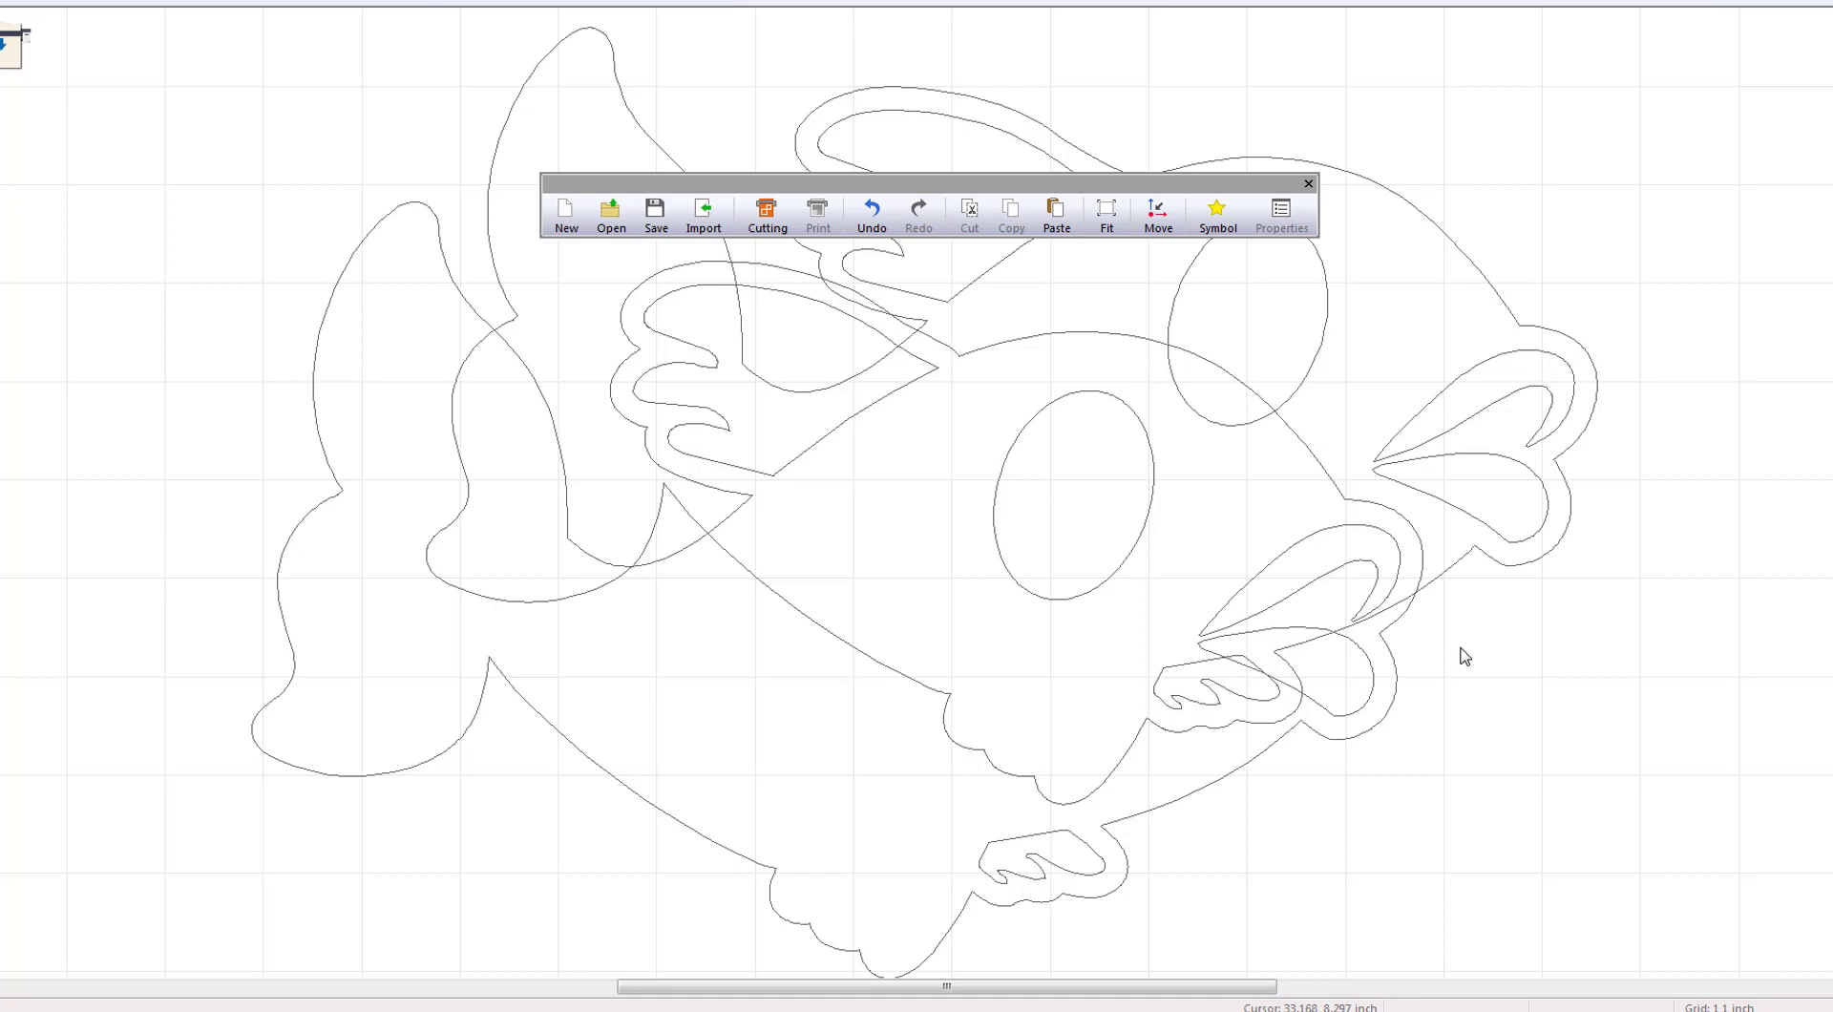
pyautogui.scroll(-5, 1465, 656)
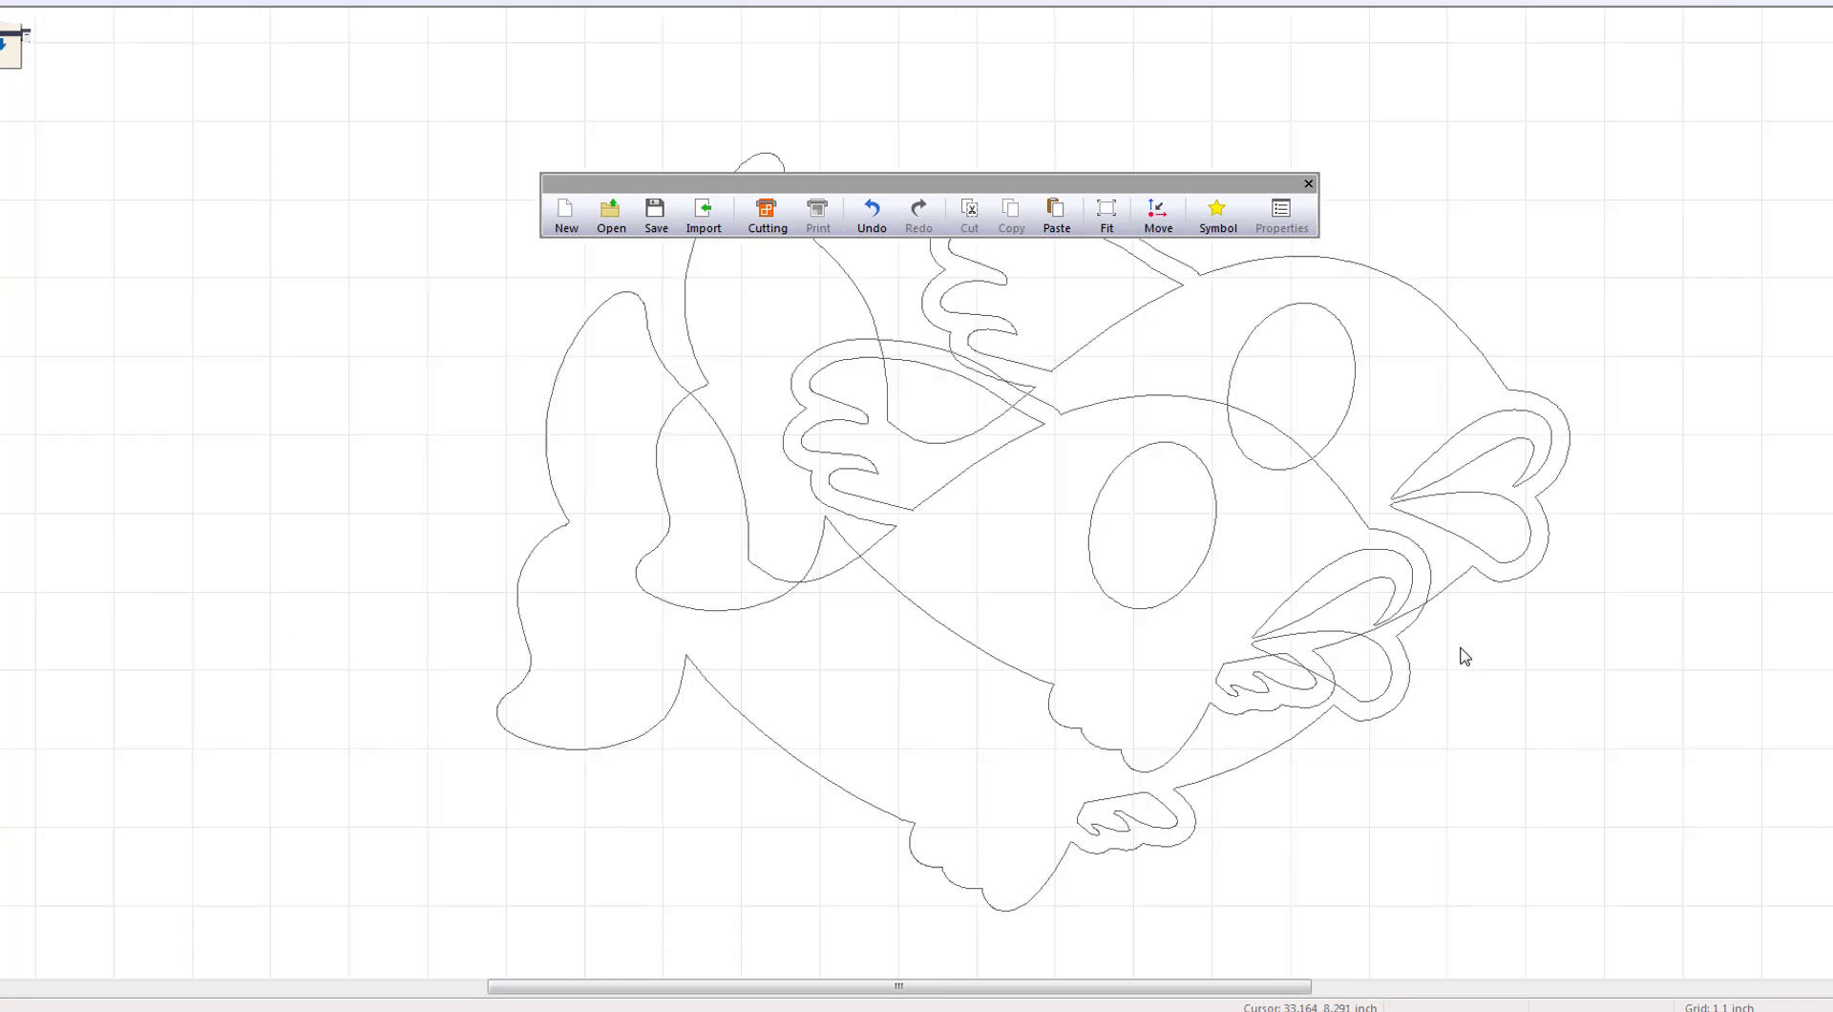
pyautogui.scroll(-3, 1465, 657)
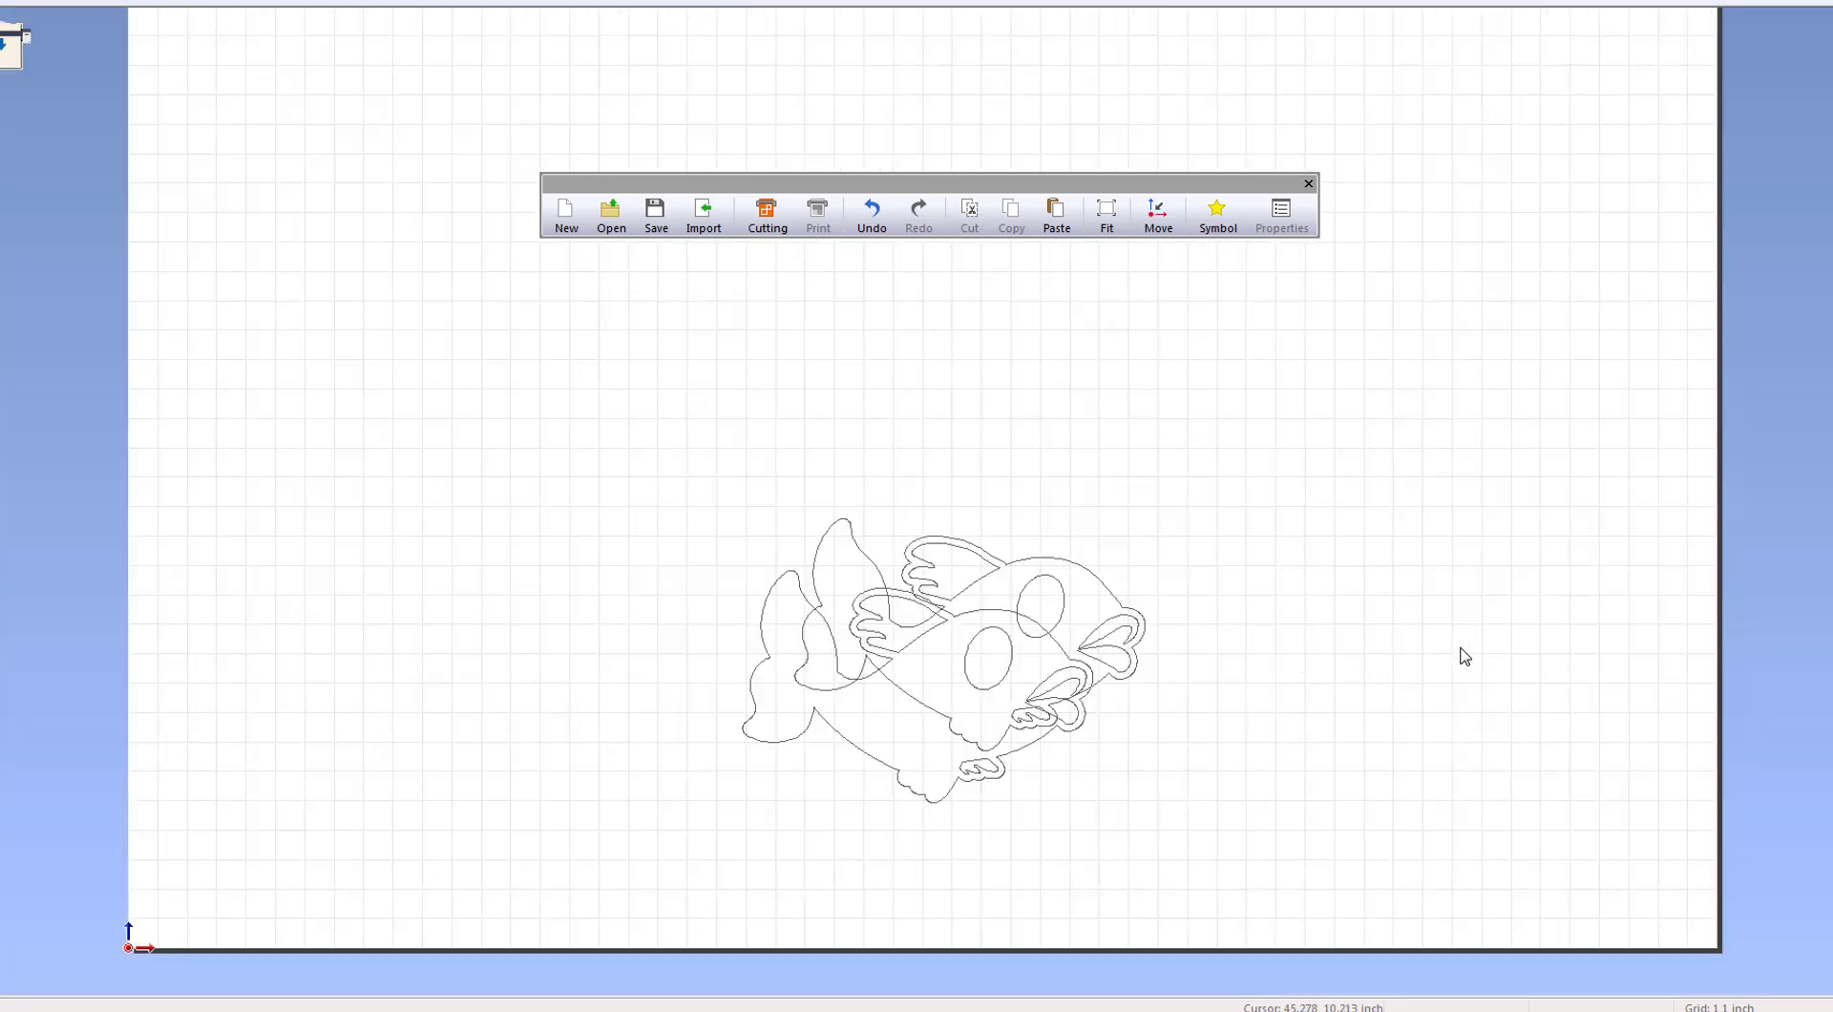
pyautogui.scroll(-1, 1465, 657)
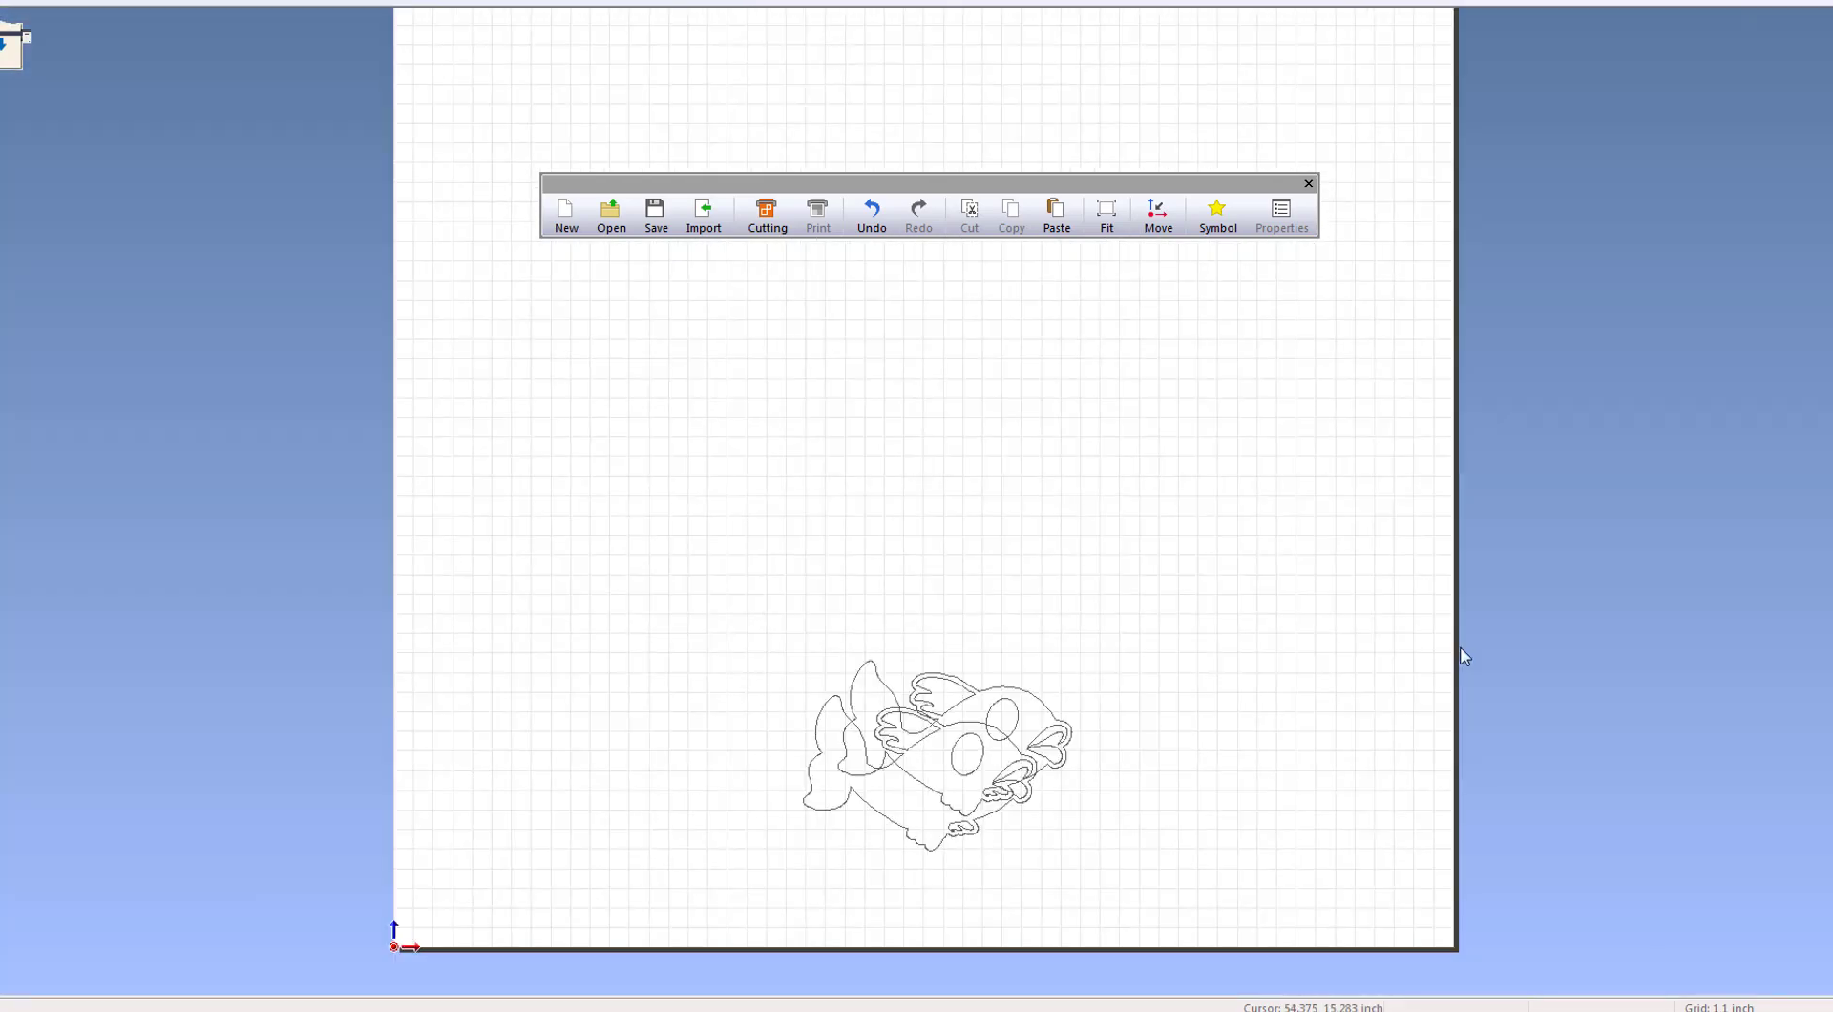
pyautogui.scroll(2, 1465, 657)
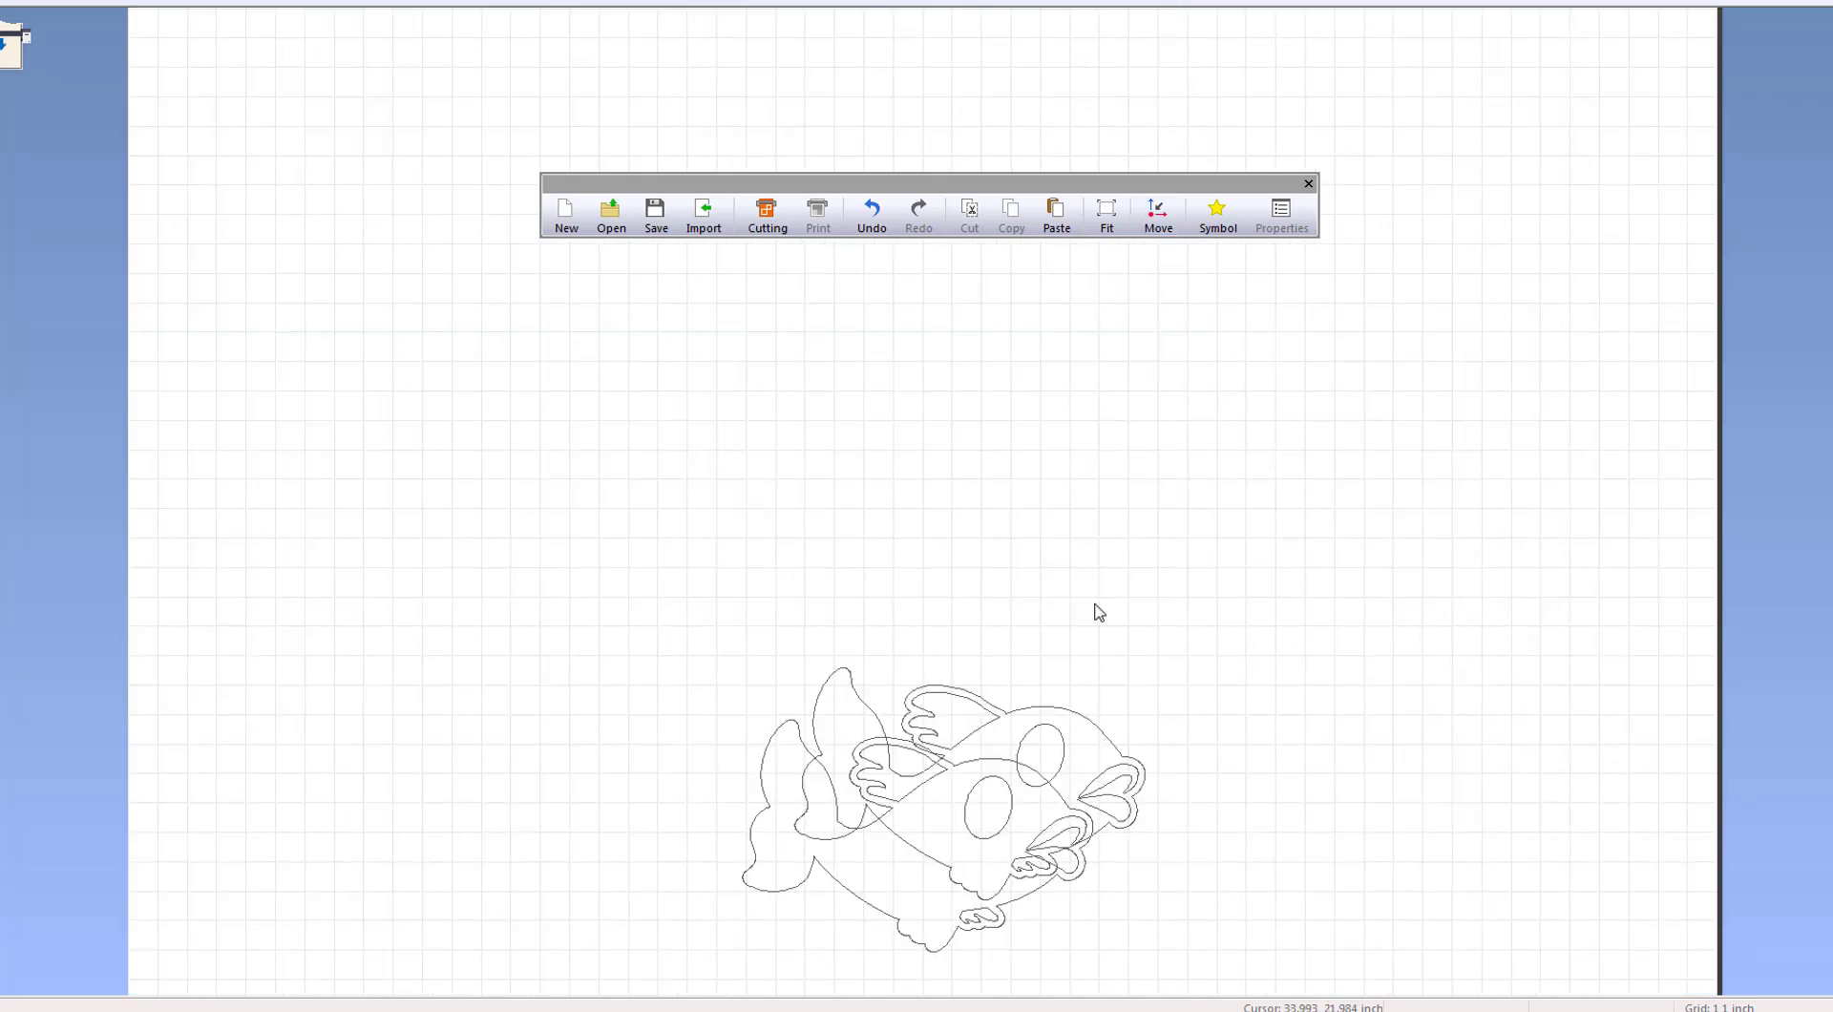
# - Move the entire fish design to the page origin, after undoing a move of only the eye
pyautogui.click(1009, 781)
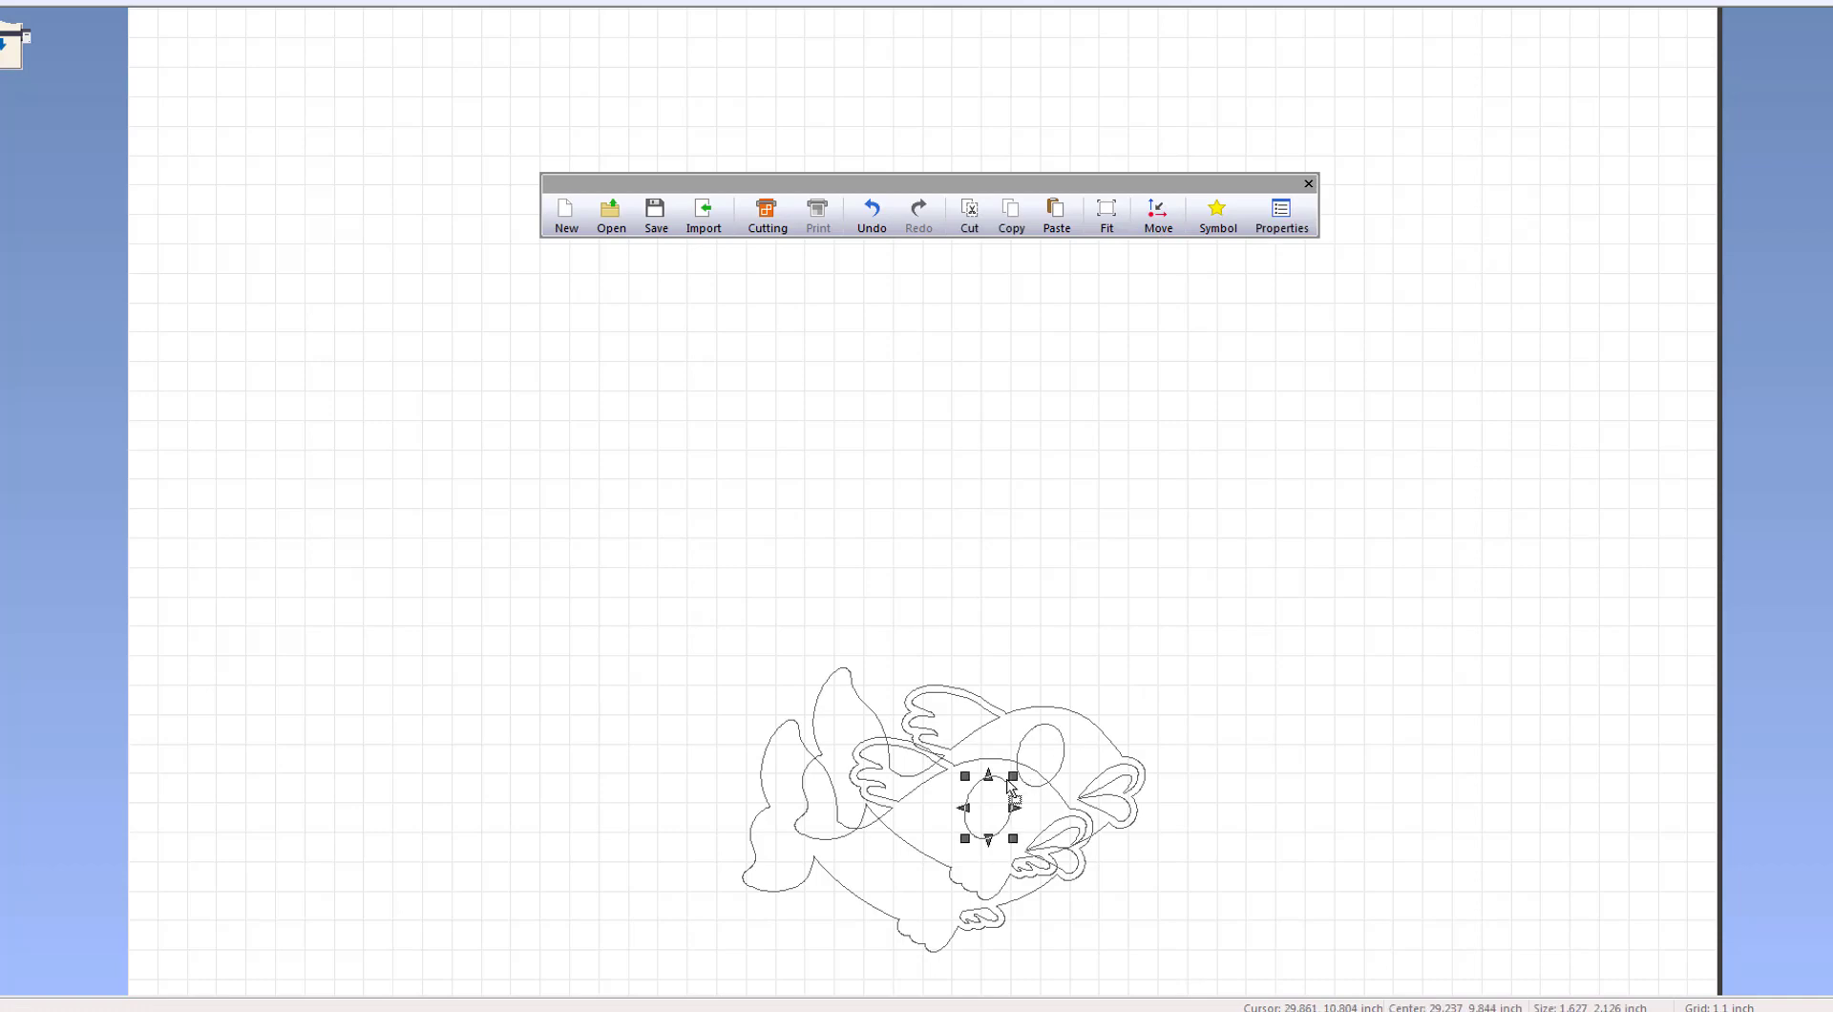
pyautogui.click(1157, 215)
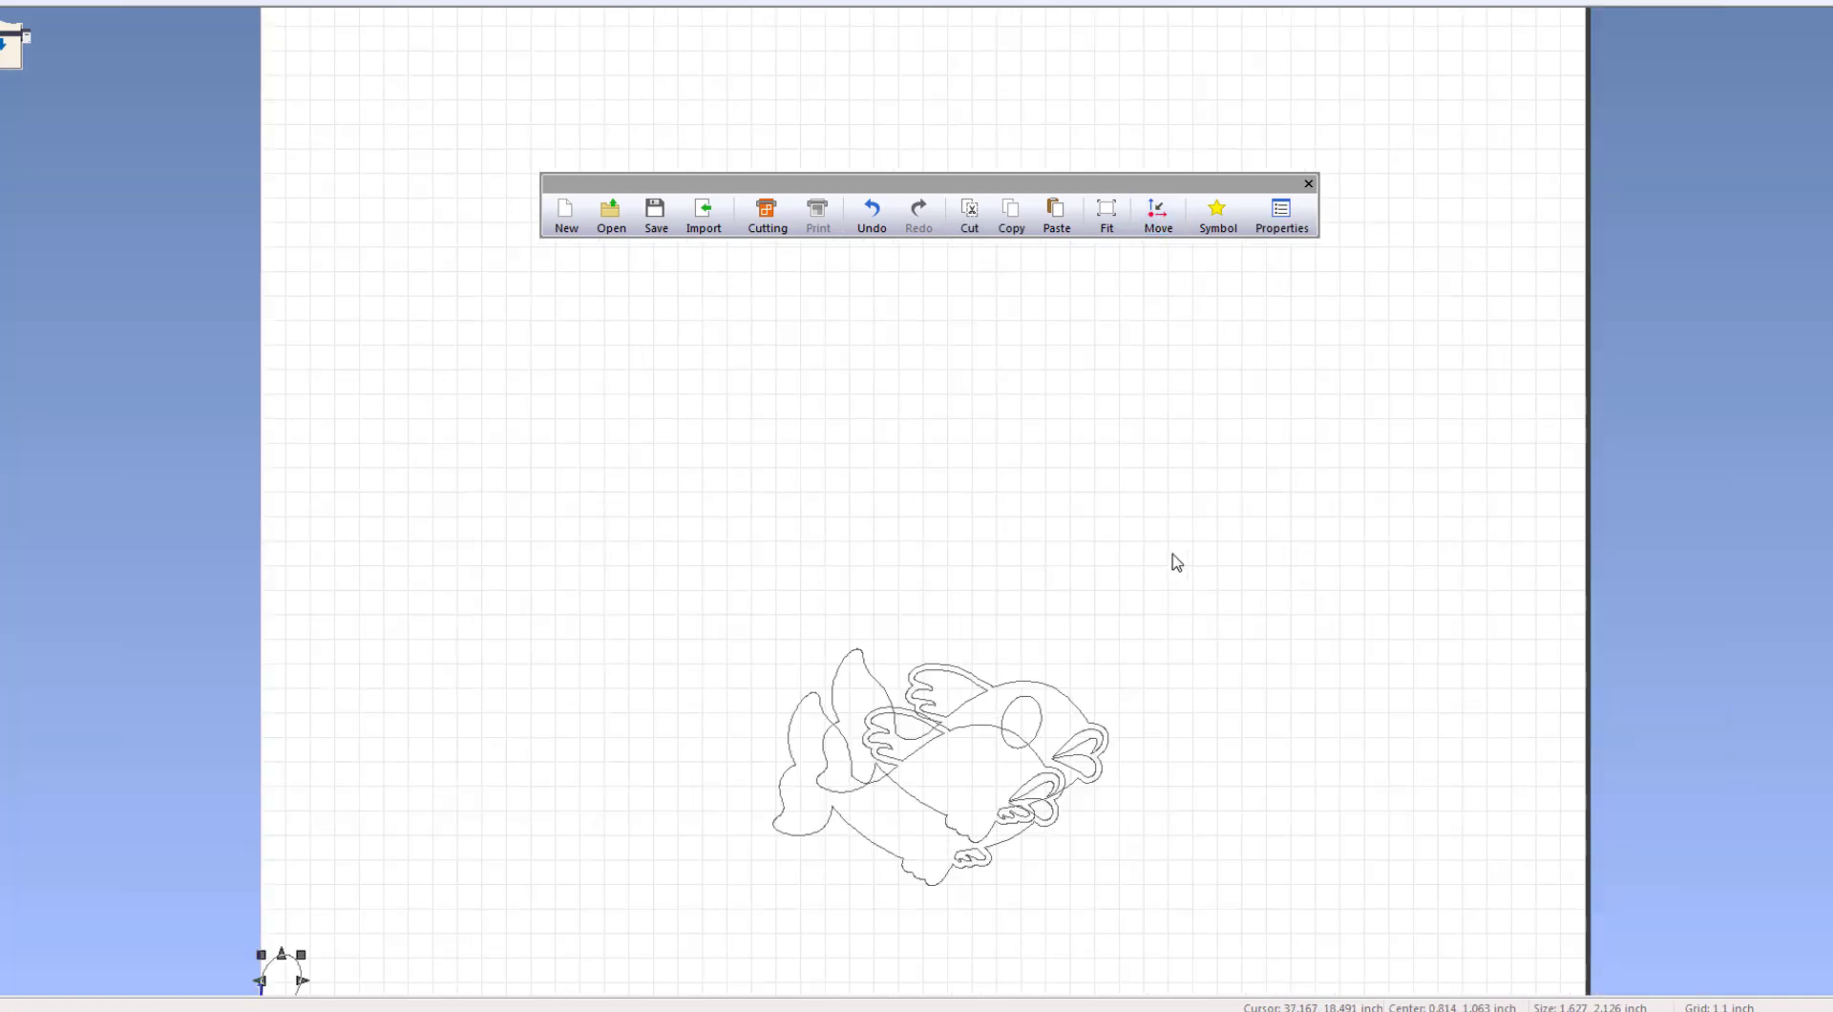
pyautogui.hotkey('ctrl', 'z')
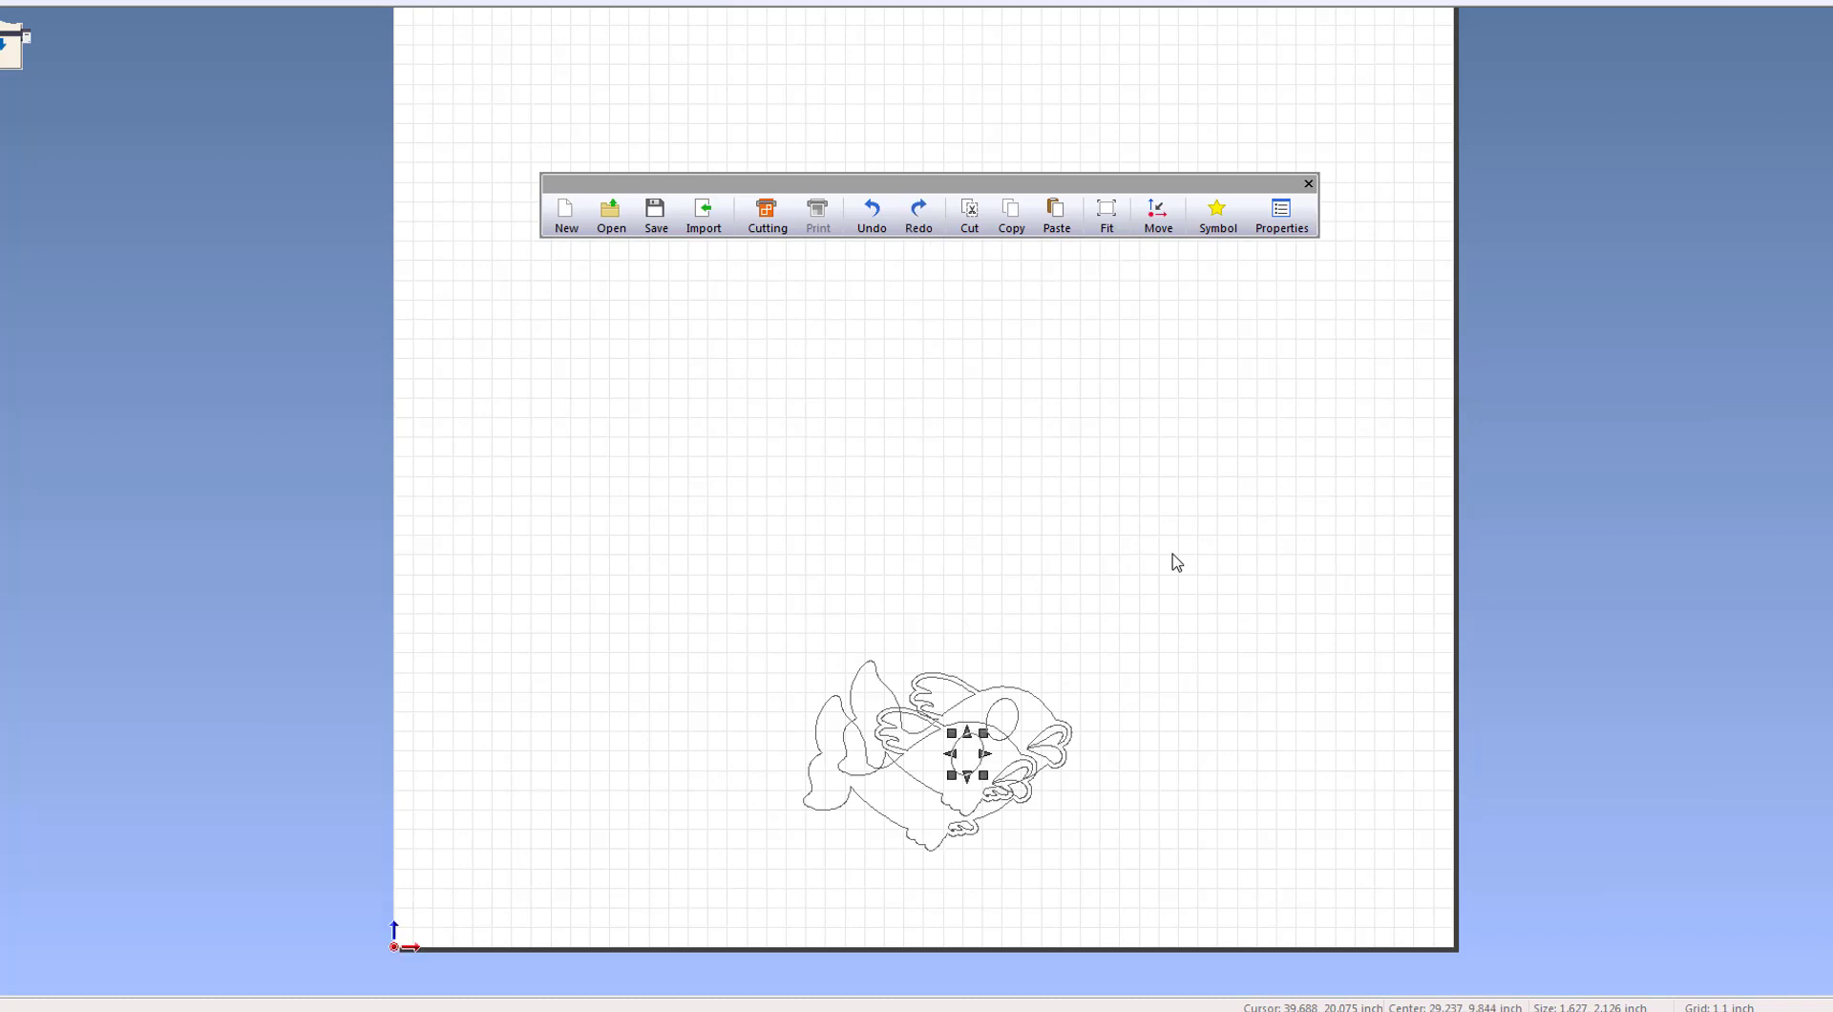
pyautogui.click(1165, 572)
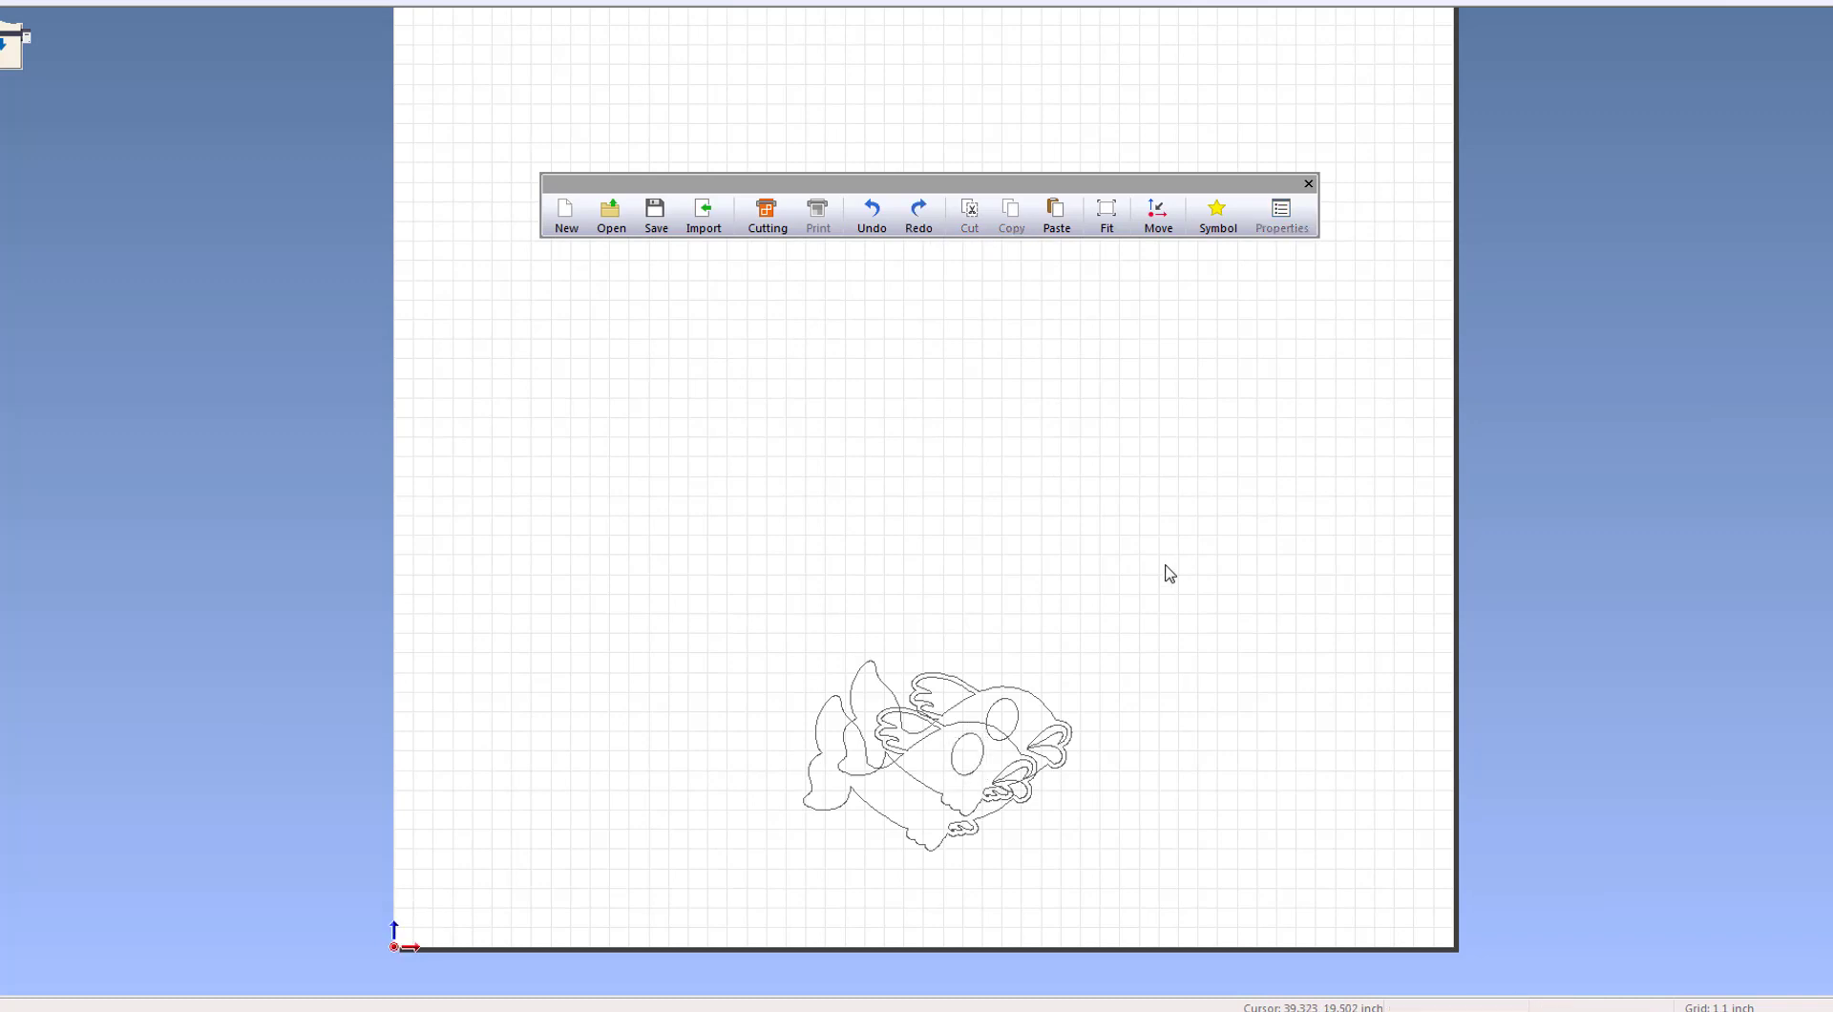
pyautogui.hotkey('ctrl', 'a')
pyautogui.click(1156, 215)
pyautogui.click(1143, 404)
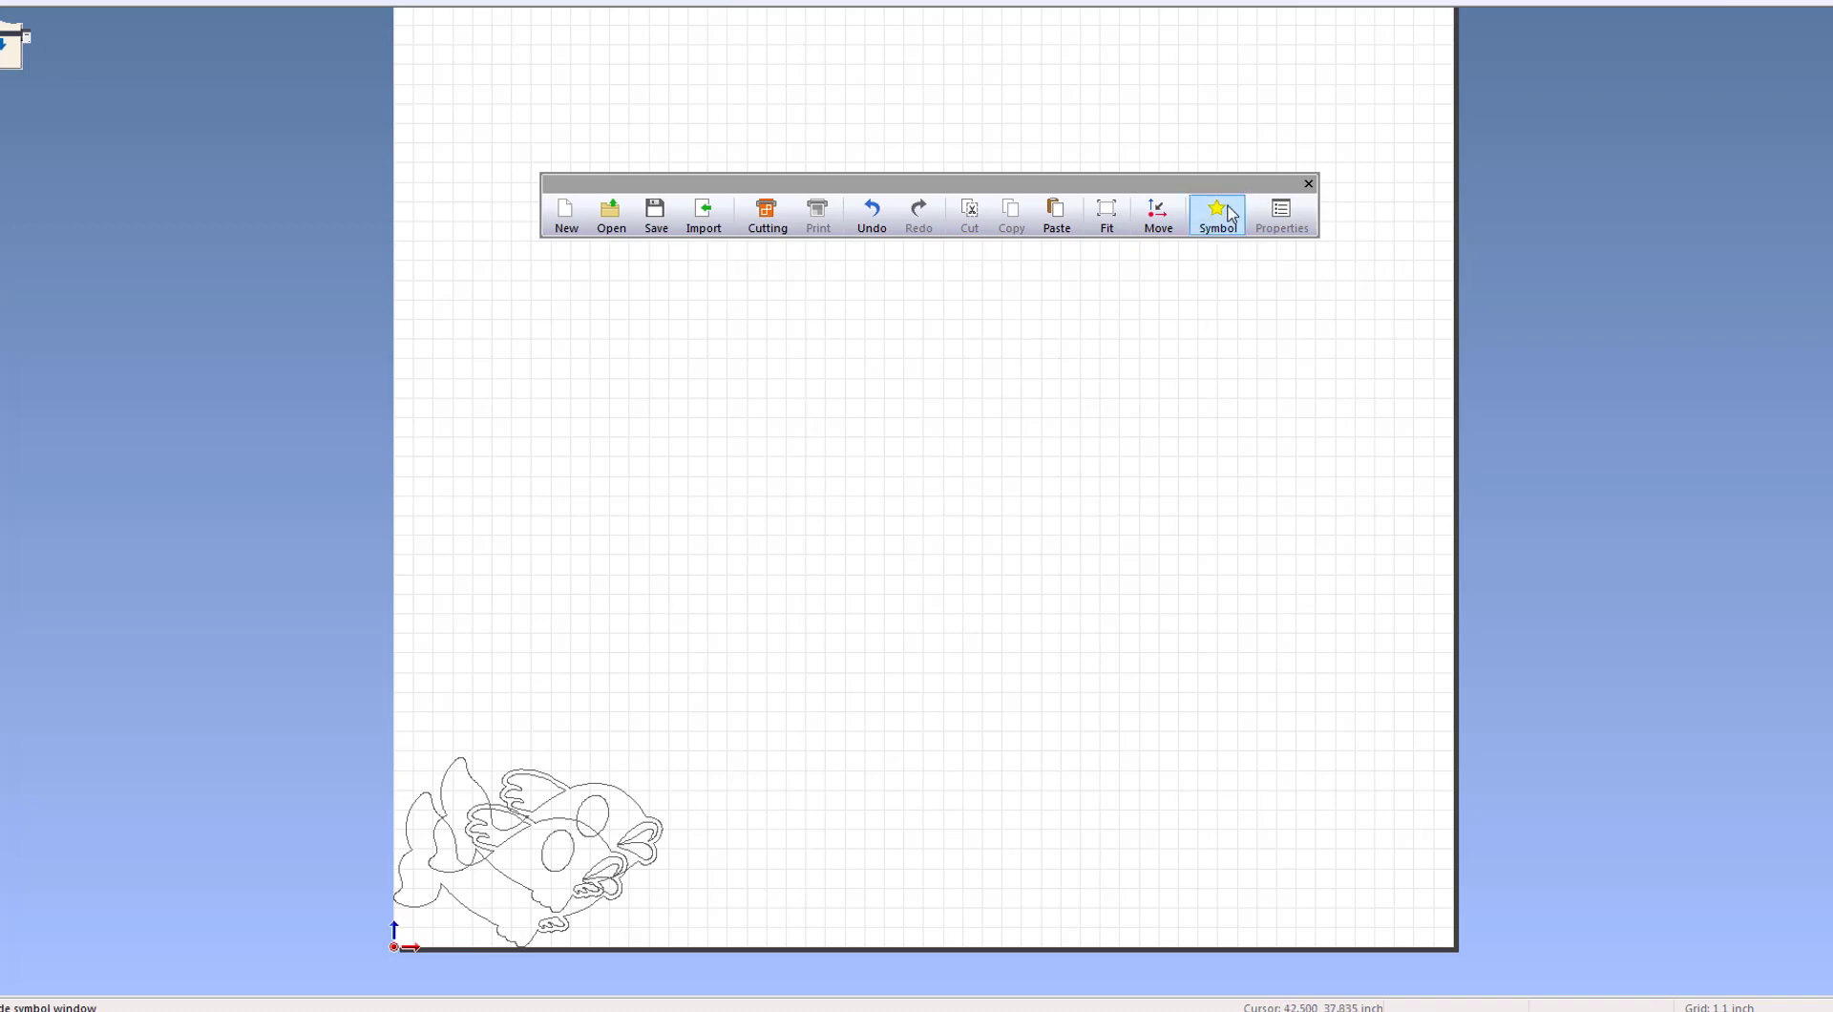
# - Show the Symbol library and the Size and Shape properties for a selected fish part
pyautogui.click(1231, 214)
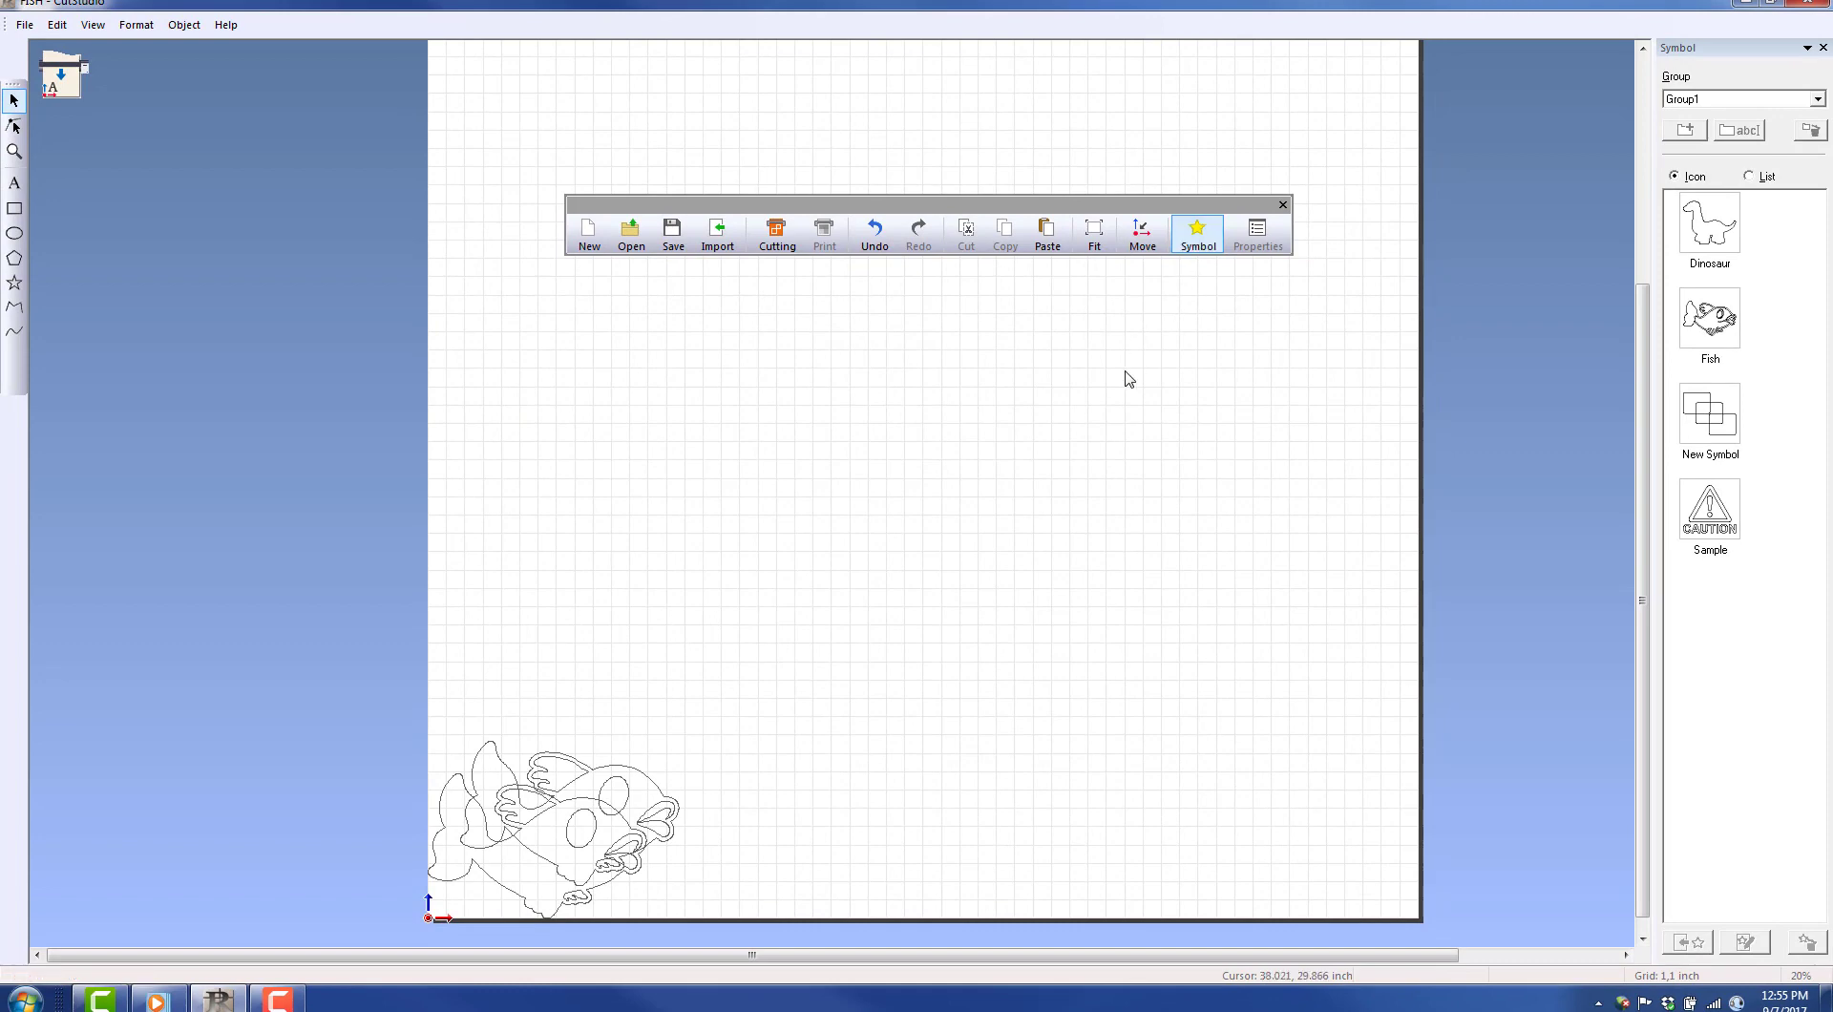
pyautogui.click(539, 827)
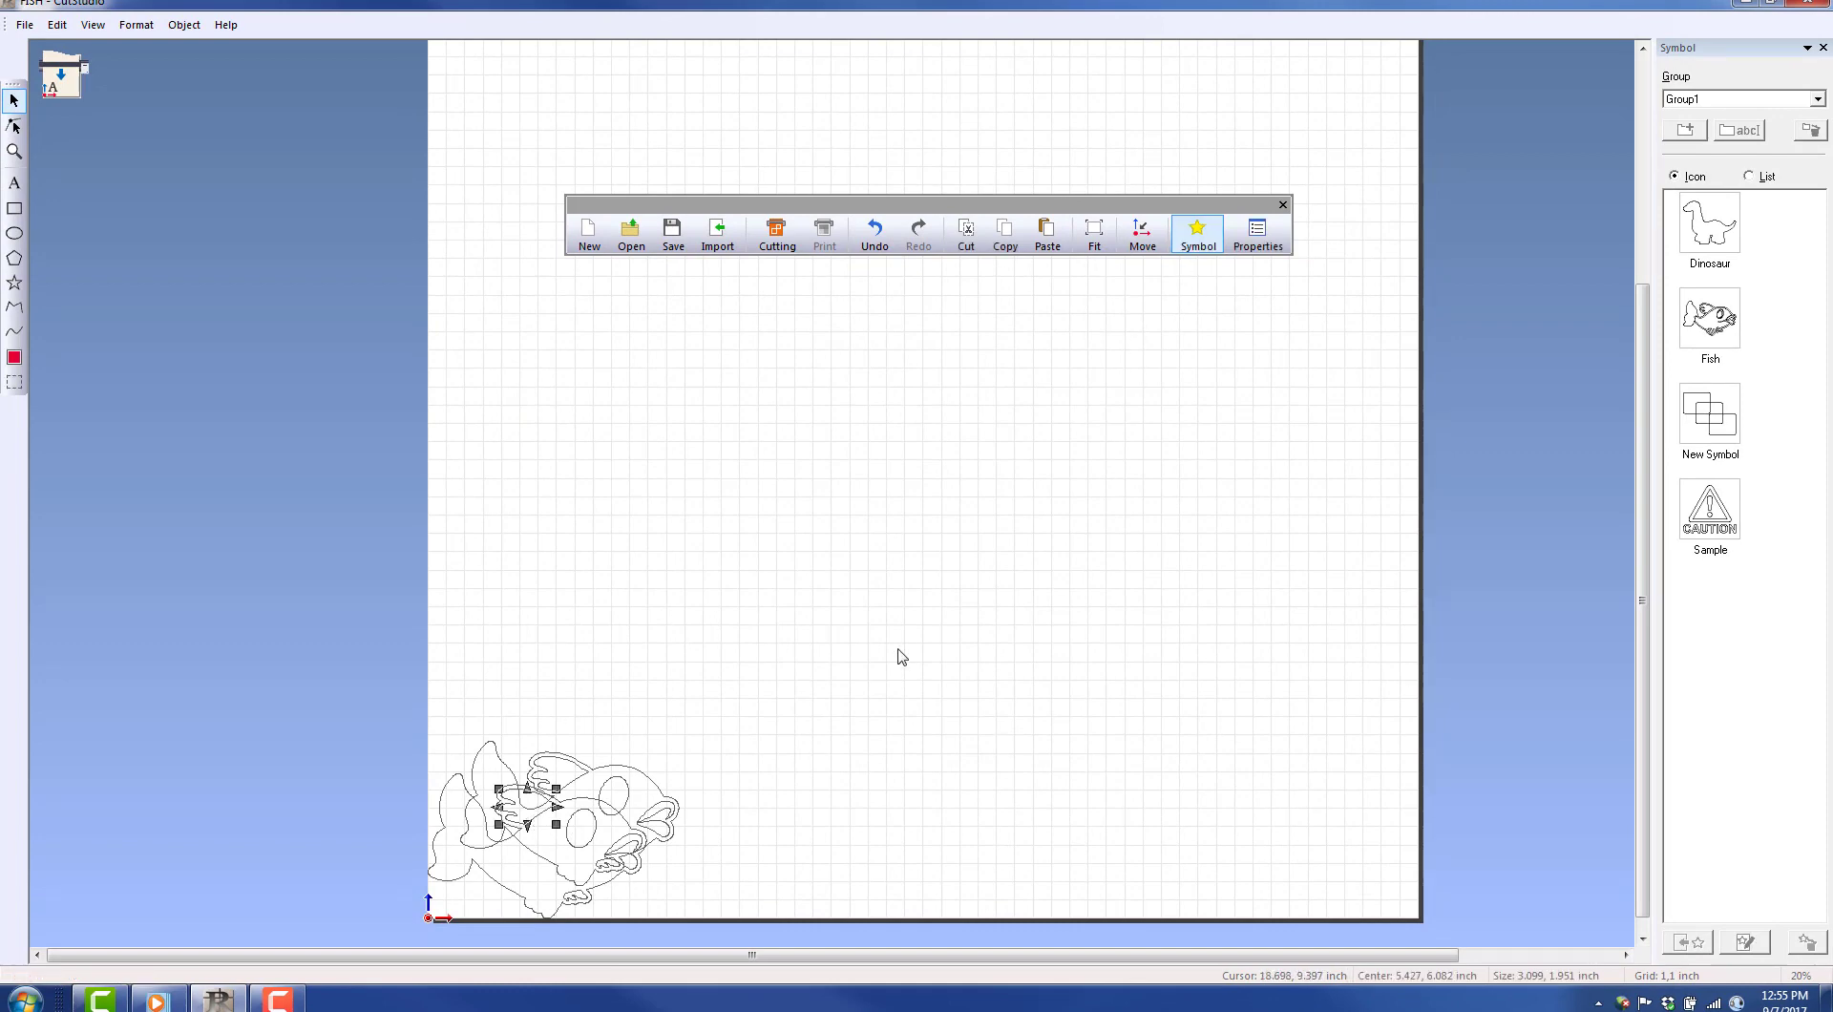
pyautogui.click(1258, 237)
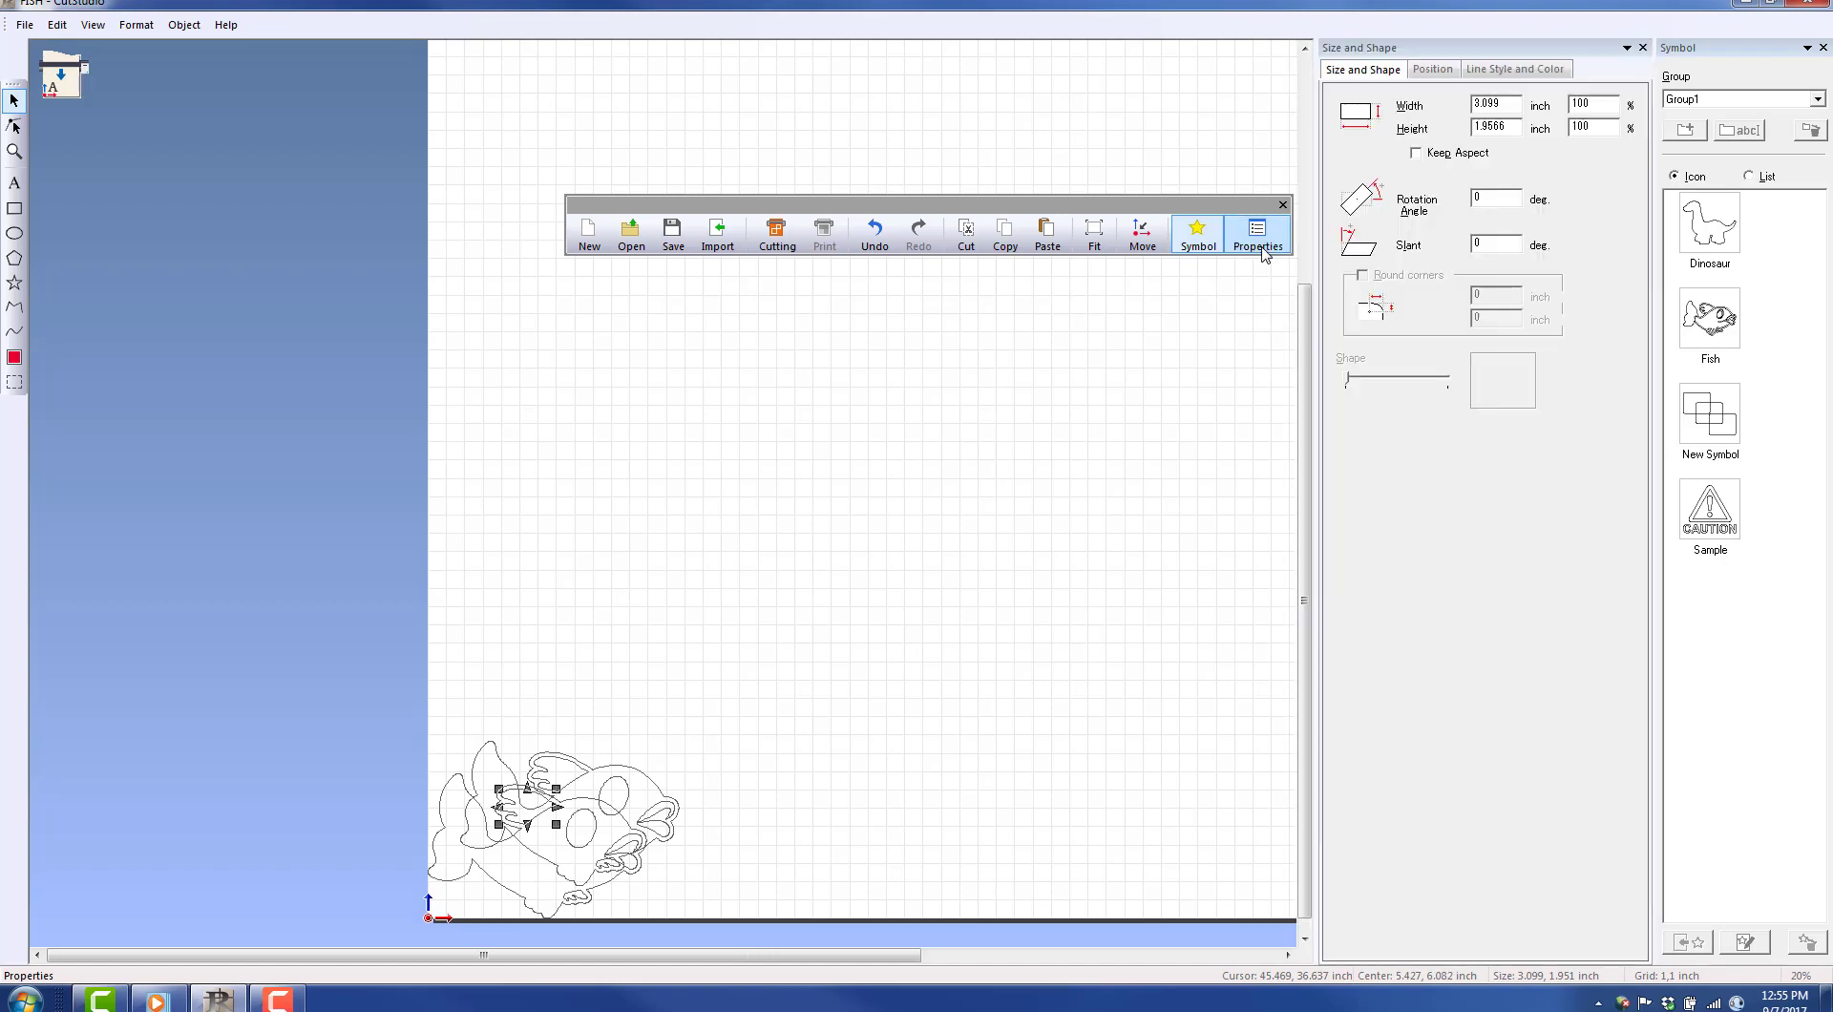